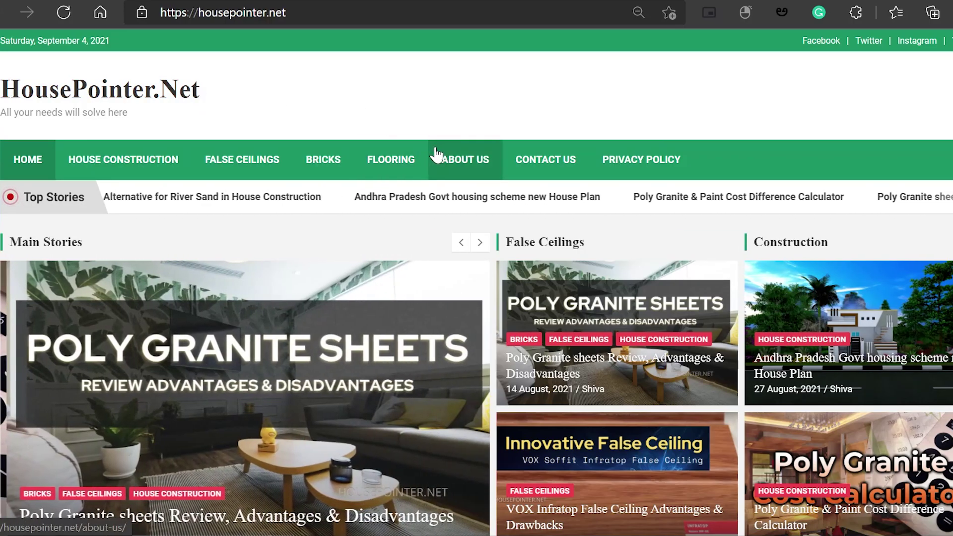
Look through the stories on the HousePointer home page down to the footer and return to its beginning
scroll(514, 222, "down", 5)
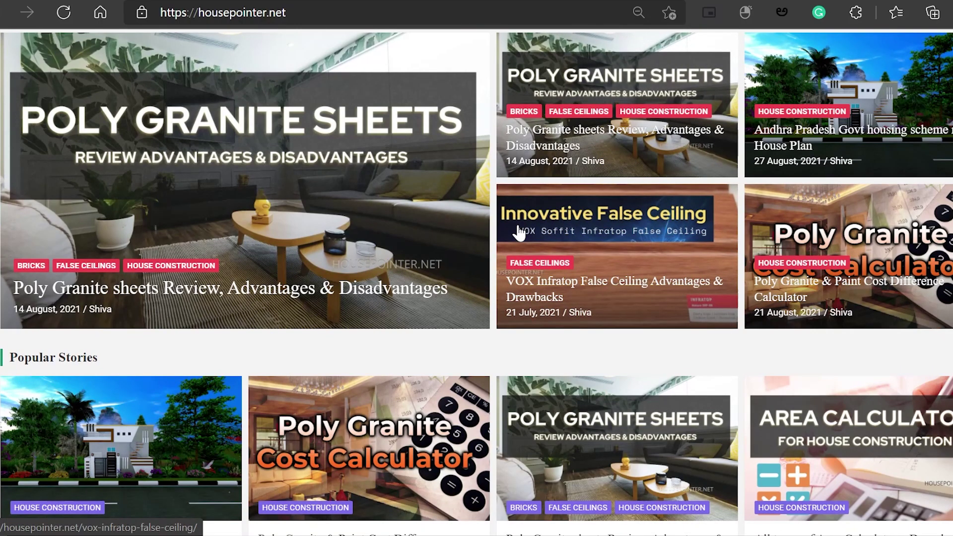
scroll(519, 232, "down", 2)
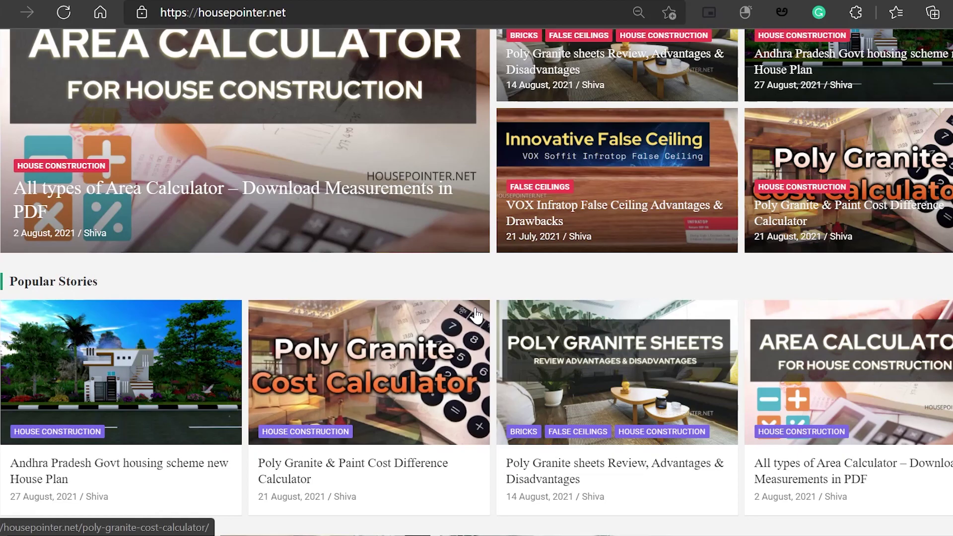
scroll(476, 313, "down", 10)
scroll(476, 313, "down", 18)
scroll(475, 314, "down", 3)
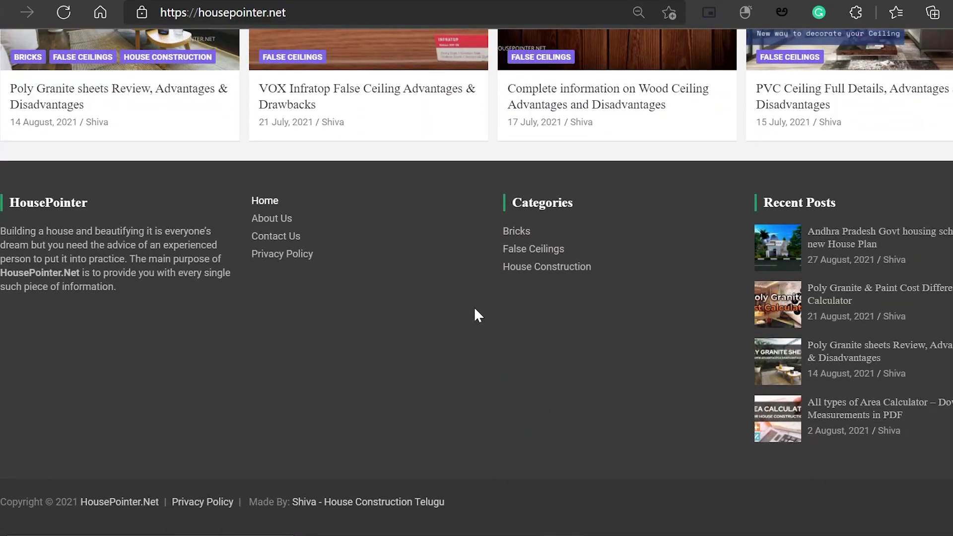
scroll(475, 310, "up", 20)
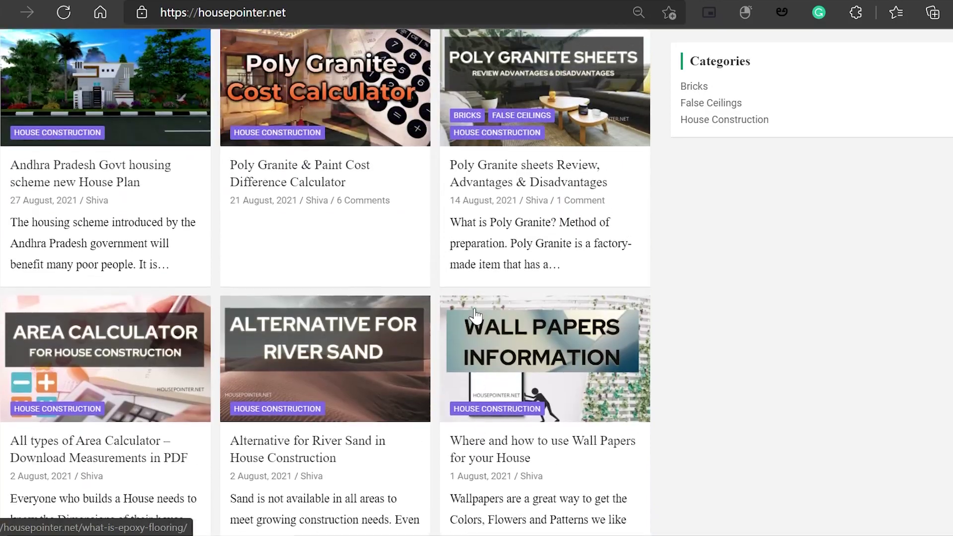
scroll(476, 314, "up", 14)
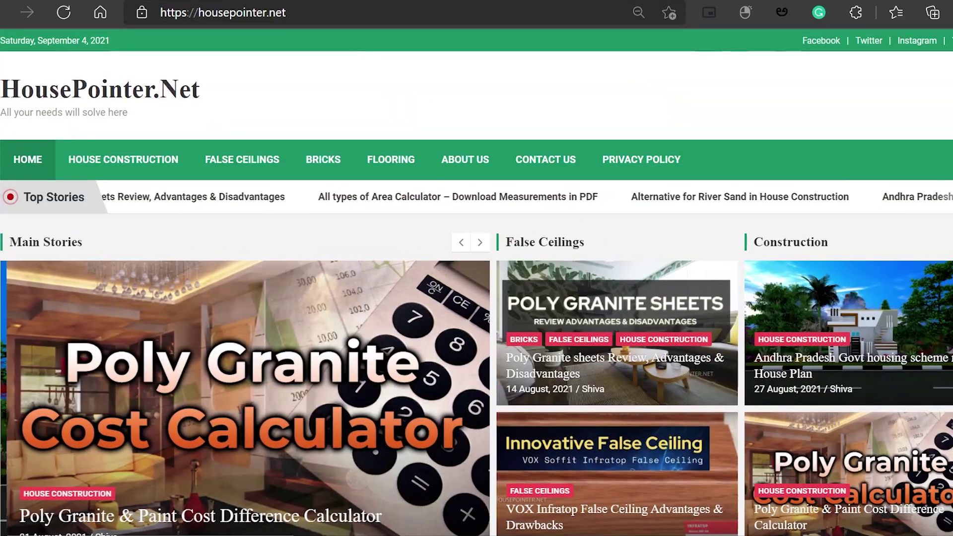
Open the Top Stories article "All types of Area Calculator – Download Measurements in PDF" and go to its calculator form
left_click(459, 197)
scroll(323, 242, "up", 8)
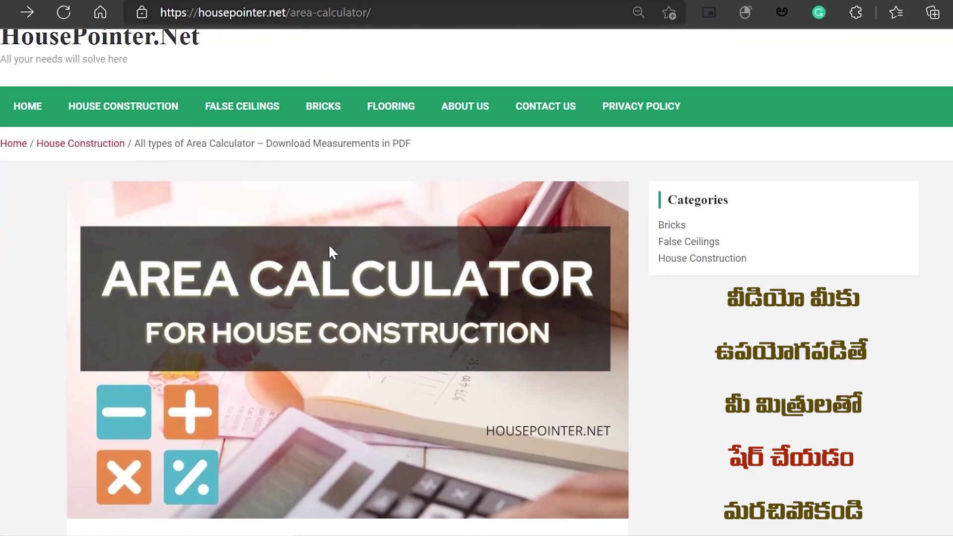
scroll(329, 243, "up", 1)
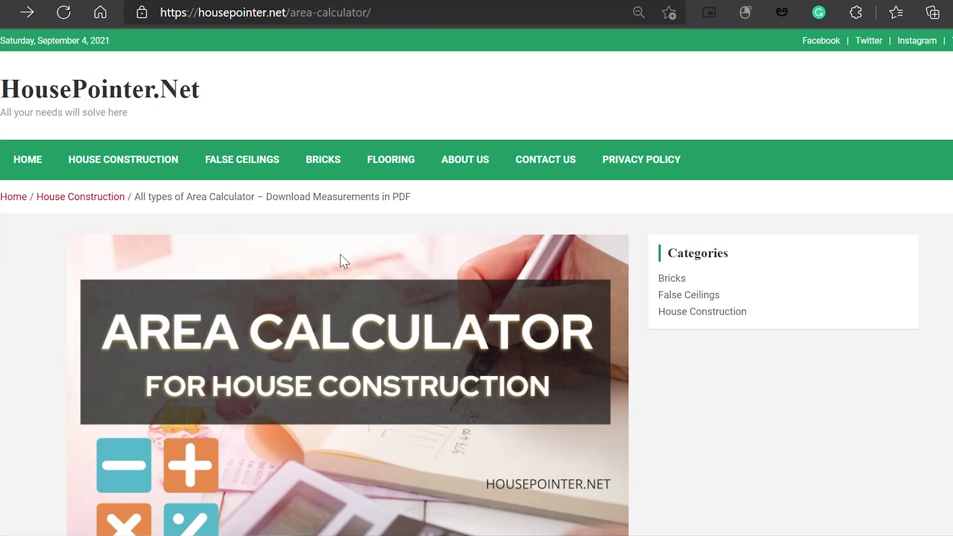
scroll(341, 255, "down", 10)
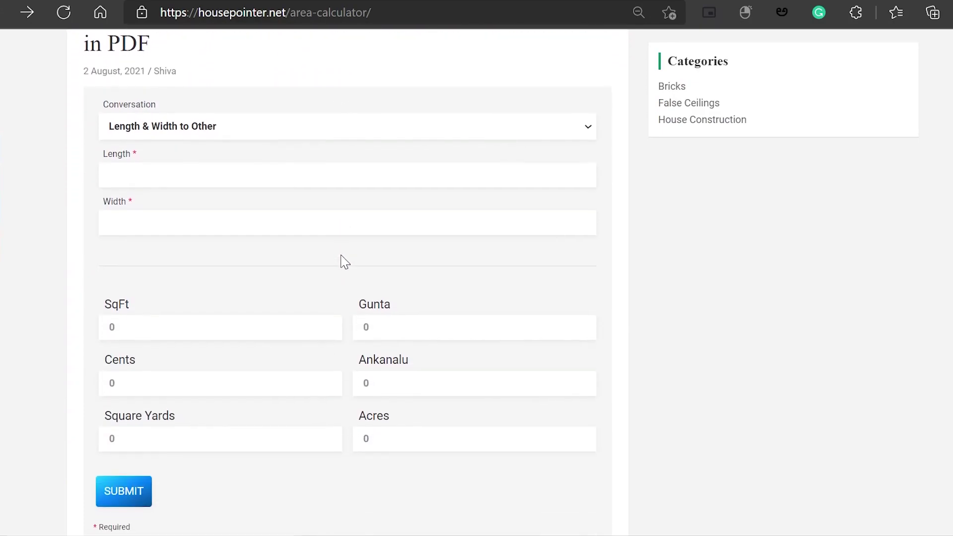
Turn on the screen annotation pen and mark freehand strokes above the calculator form and in the blank area beside it
left_click(943, 206)
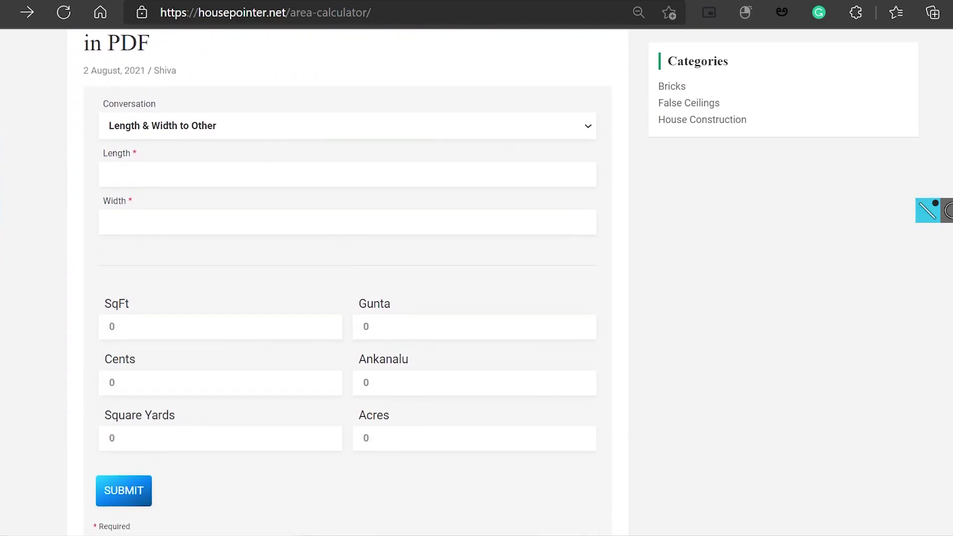
mouse_move(186, 91)
left_mouse_down()
mouse_move(42, 251)
mouse_move(114, 450)
mouse_move(455, 531)
mouse_move(600, 169)
mouse_move(260, 78)
mouse_move(196, 96)
left_mouse_up()
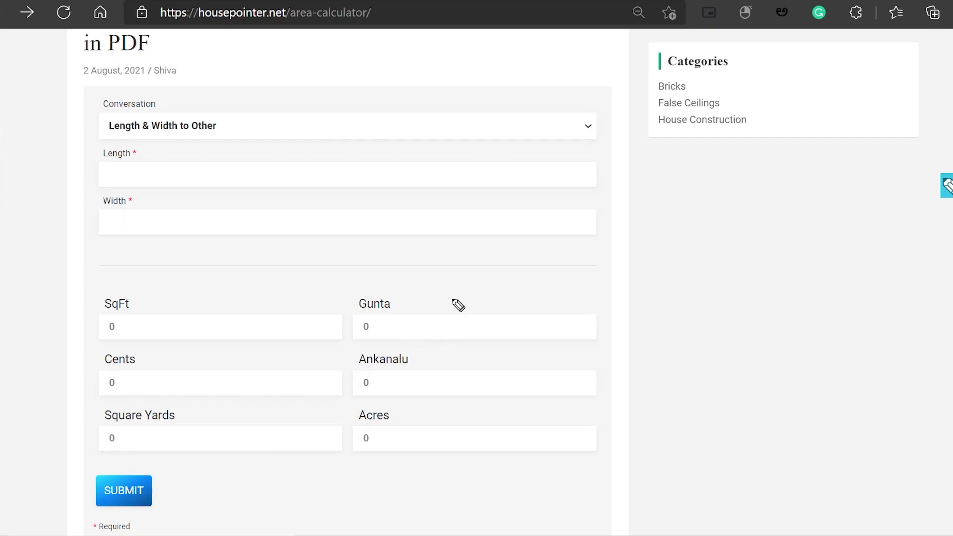
mouse_move(687, 287)
left_mouse_down()
mouse_move(702, 258)
mouse_move(689, 253)
left_mouse_up()
mouse_move(730, 256)
left_mouse_down()
mouse_move(756, 243)
mouse_move(732, 256)
left_mouse_up()
left_click_drag(773, 251, 803, 196)
left_click_drag(773, 234, 802, 228)
Choose the Length & Width to Other conversion and sketch a rectangle beside the form with two adjacent sides labelled 33
left_click(197, 130)
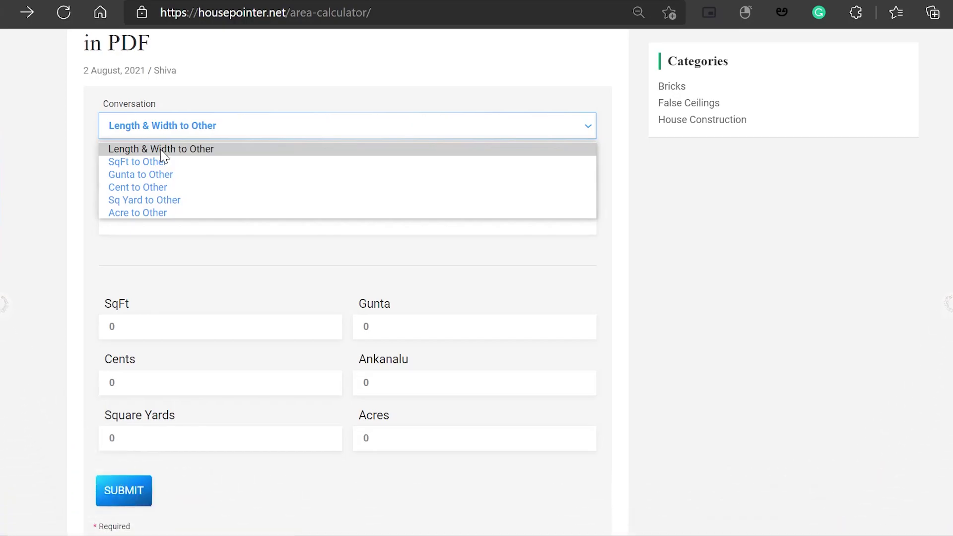
left_click(162, 150)
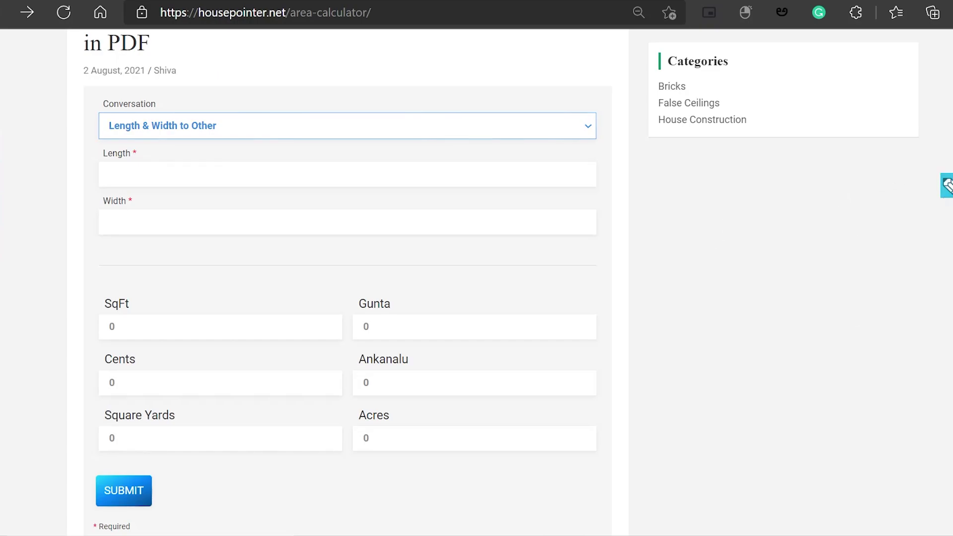
mouse_move(677, 209)
left_mouse_down()
mouse_move(675, 403)
mouse_move(779, 397)
mouse_move(791, 266)
mouse_move(730, 198)
mouse_move(676, 205)
left_mouse_up()
mouse_move(698, 164)
left_mouse_down()
mouse_move(711, 185)
mouse_move(698, 182)
left_mouse_up()
left_click_drag(726, 160, 748, 171)
left_click_drag(808, 286, 839, 312)
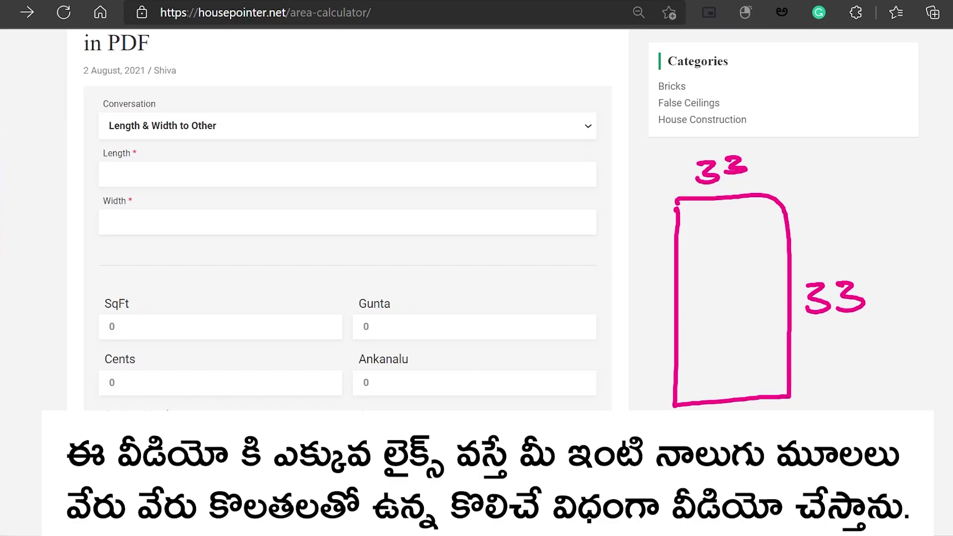
Enter 33 as the length and 33 as the width in the area calculator
left_click(111, 174)
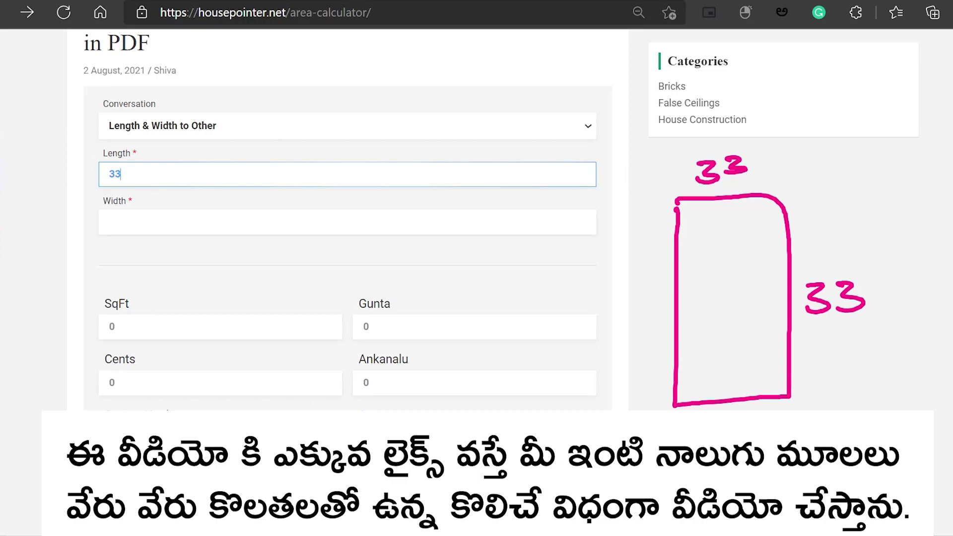
left_click(111, 222)
type("33")
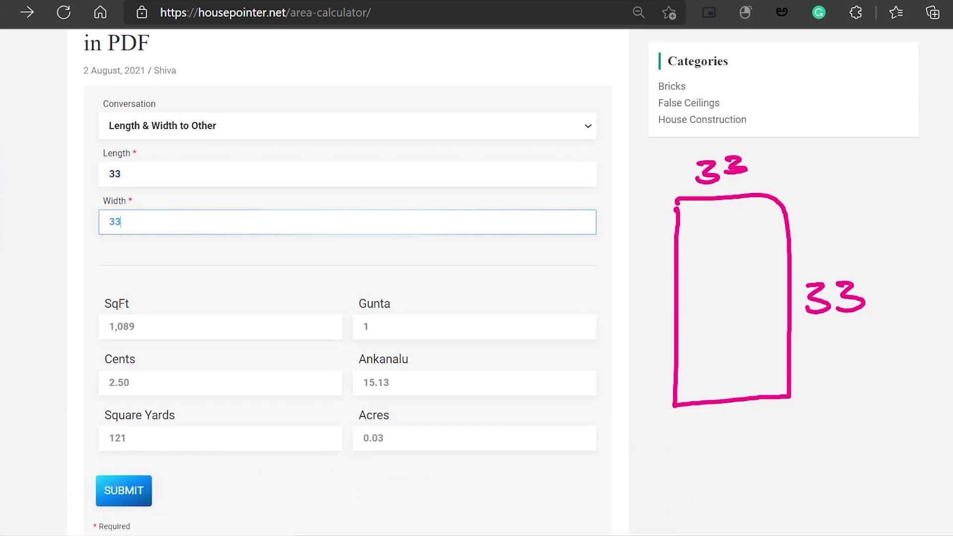
Circle the SqFt, Gunta, Cents and Ankanalu results, add a tick beside Ankanalu, and erase all the annotations
left_click(135, 297)
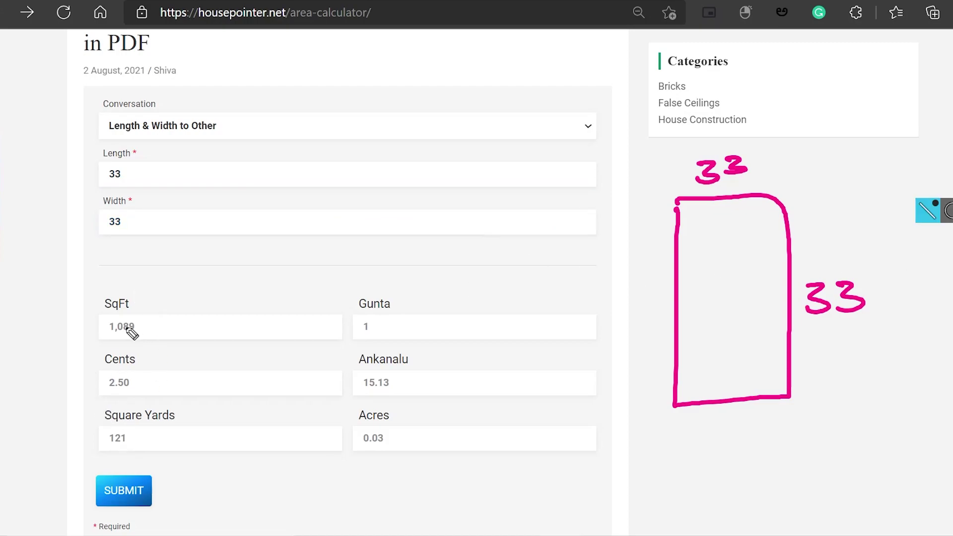
mouse_move(148, 290)
left_mouse_down()
mouse_move(124, 359)
mouse_move(132, 293)
left_mouse_up()
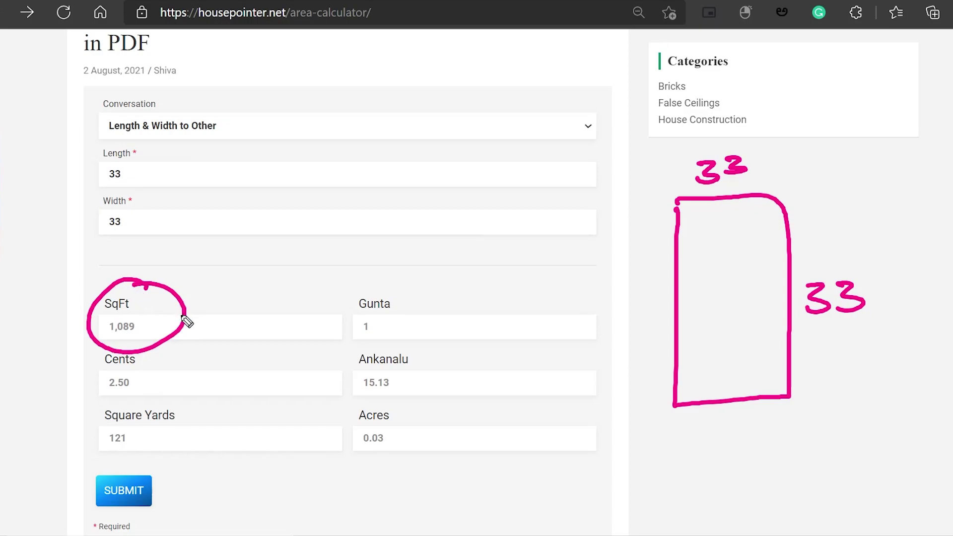
mouse_move(399, 284)
left_mouse_down()
mouse_move(384, 286)
mouse_move(381, 269)
left_mouse_up()
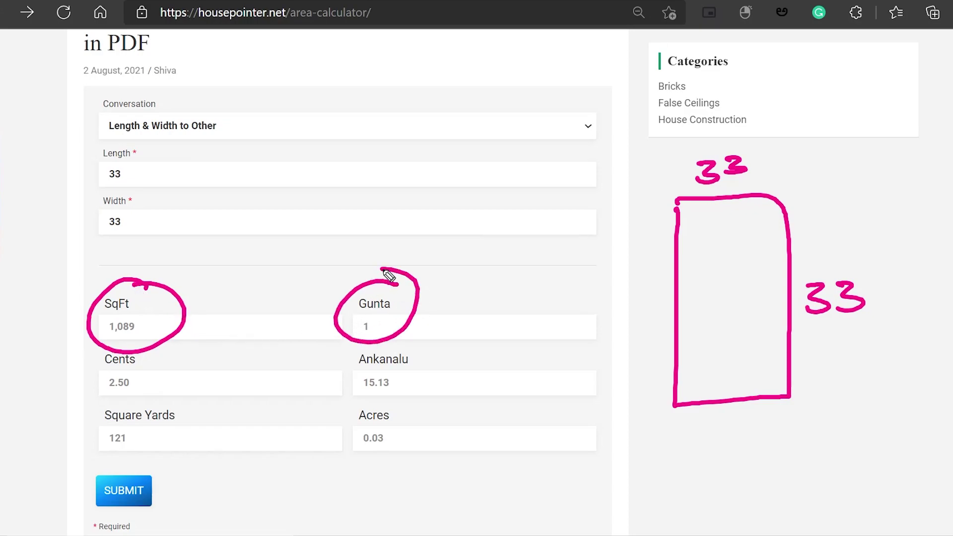
left_click_drag(135, 356, 159, 360)
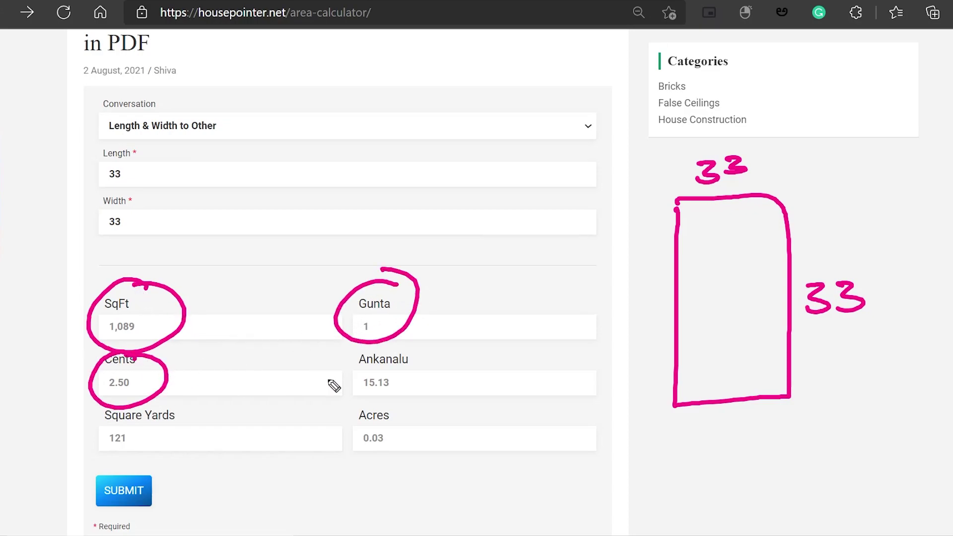
mouse_move(395, 358)
left_mouse_down()
mouse_move(437, 374)
mouse_move(504, 329)
left_mouse_up()
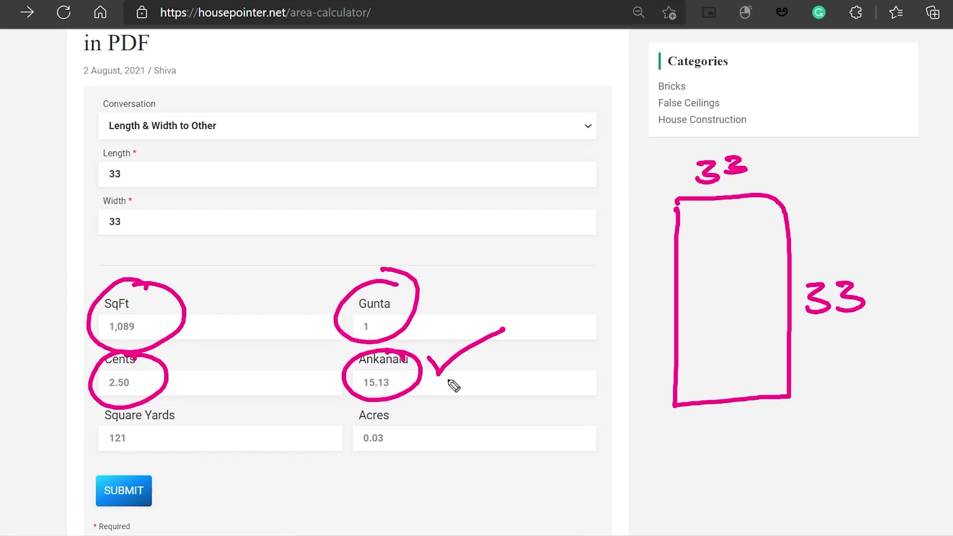
key("e")
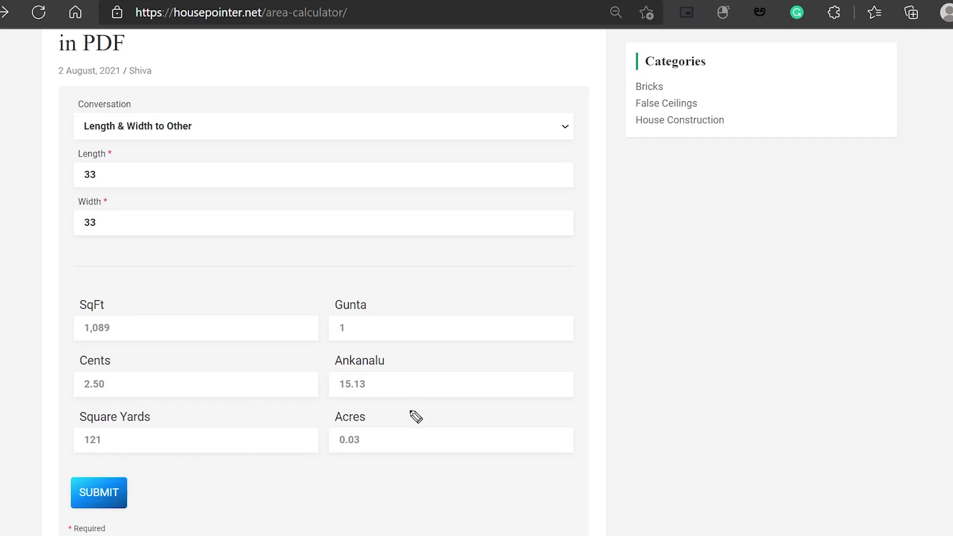
Circle the length and width entries and the Square Yards and Acres results, then clear the marks and leave annotation mode
mouse_move(102, 156)
left_mouse_down()
mouse_move(113, 261)
mouse_move(95, 156)
left_mouse_up()
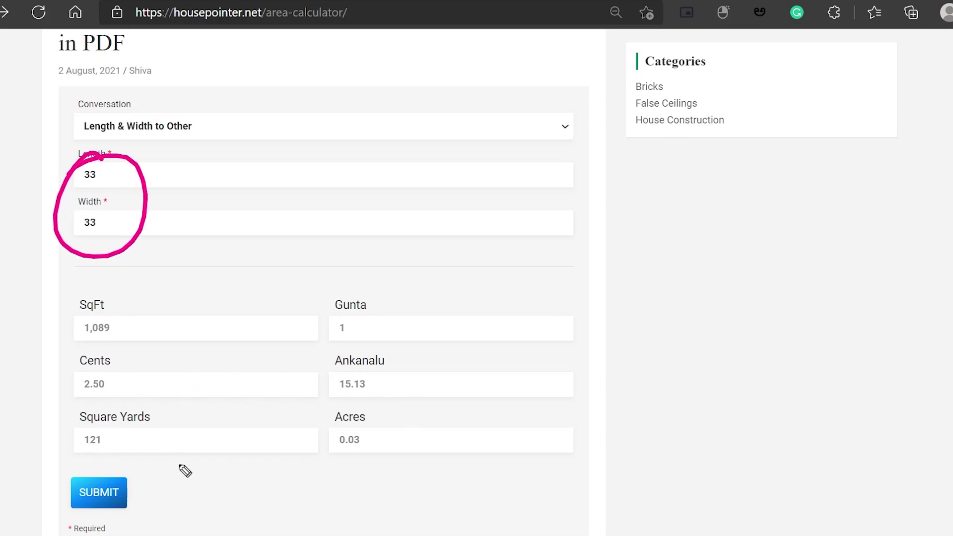
mouse_move(115, 410)
left_mouse_down()
mouse_move(144, 434)
mouse_move(117, 412)
left_mouse_up()
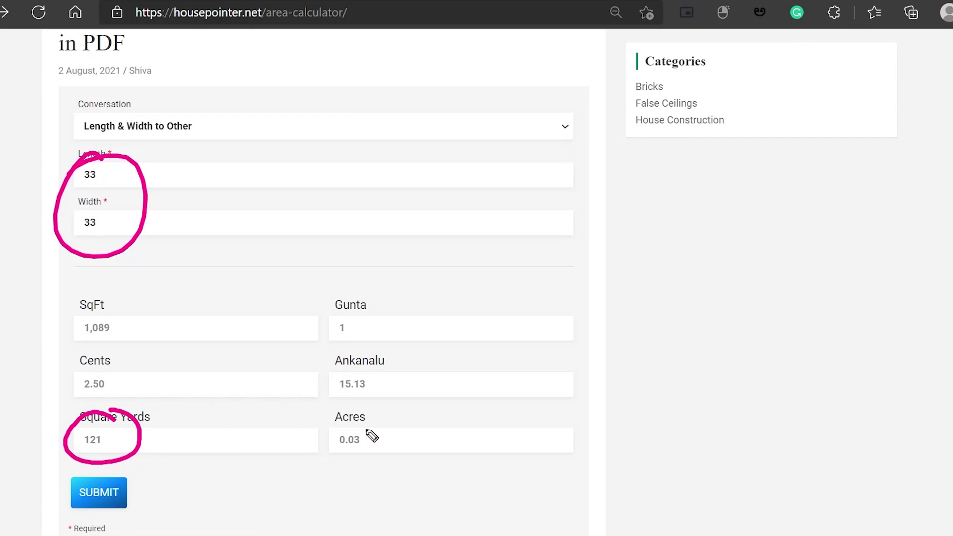
mouse_move(371, 420)
left_mouse_down()
mouse_move(337, 433)
mouse_move(370, 419)
left_mouse_up()
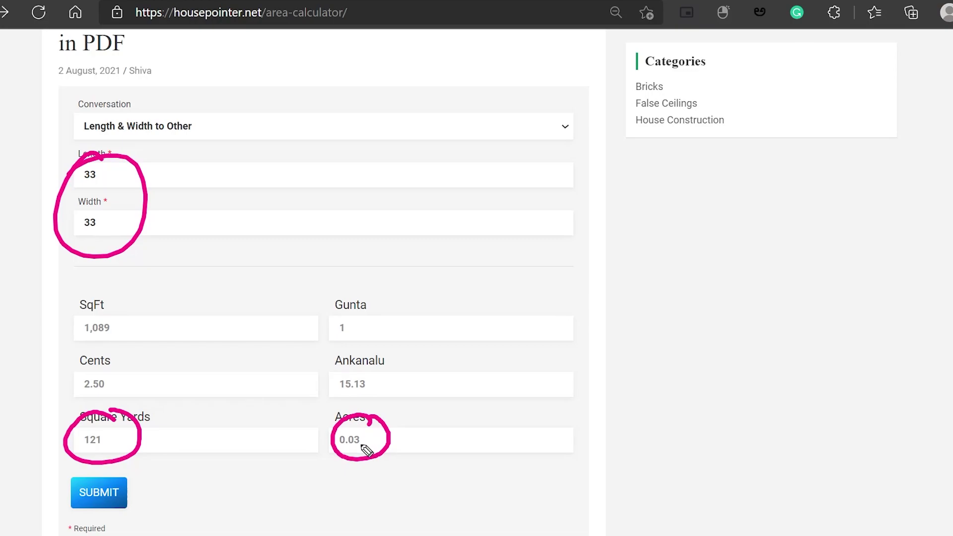
key("e")
key("Escape")
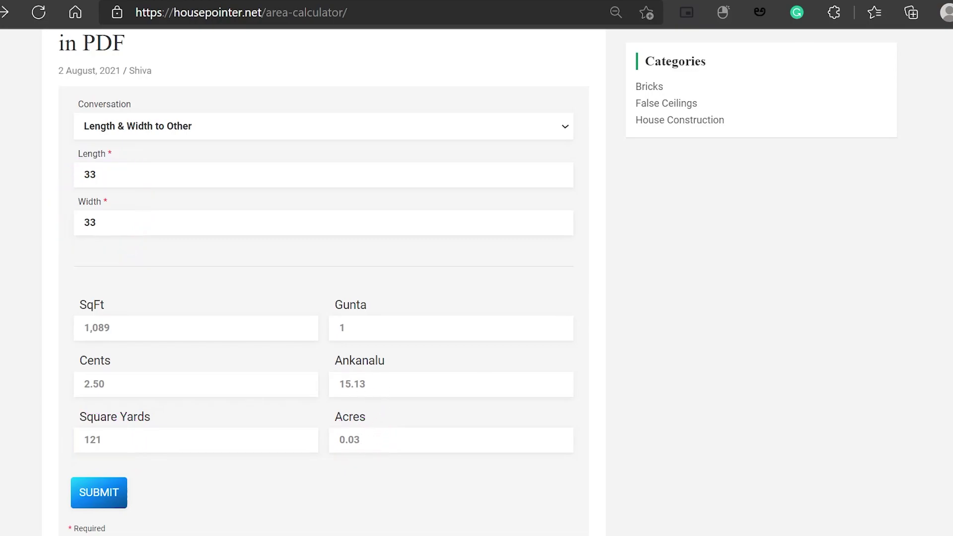
Switch the conversion to SqFt to Other and enter 1089 as the SqFt value
left_click(165, 133)
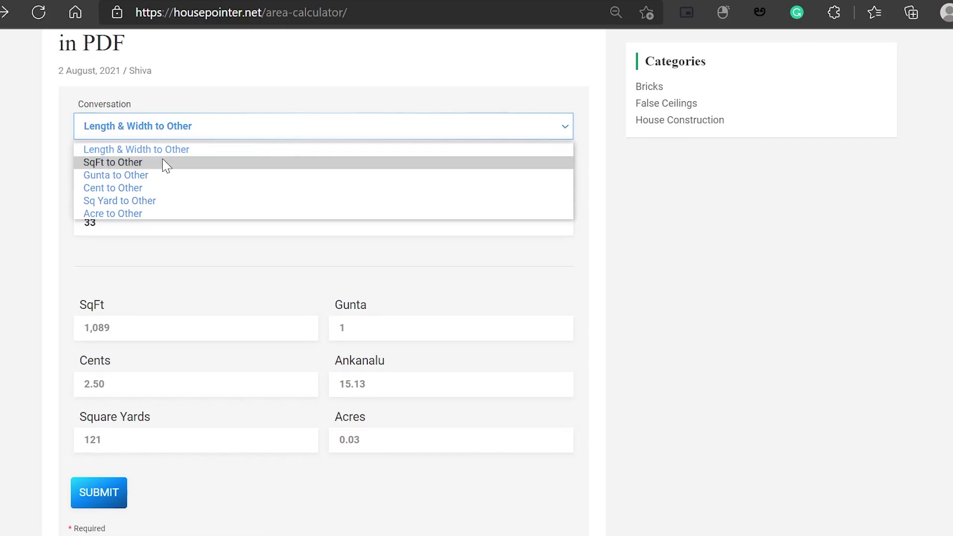
left_click(170, 132)
left_click(158, 127)
left_click(139, 166)
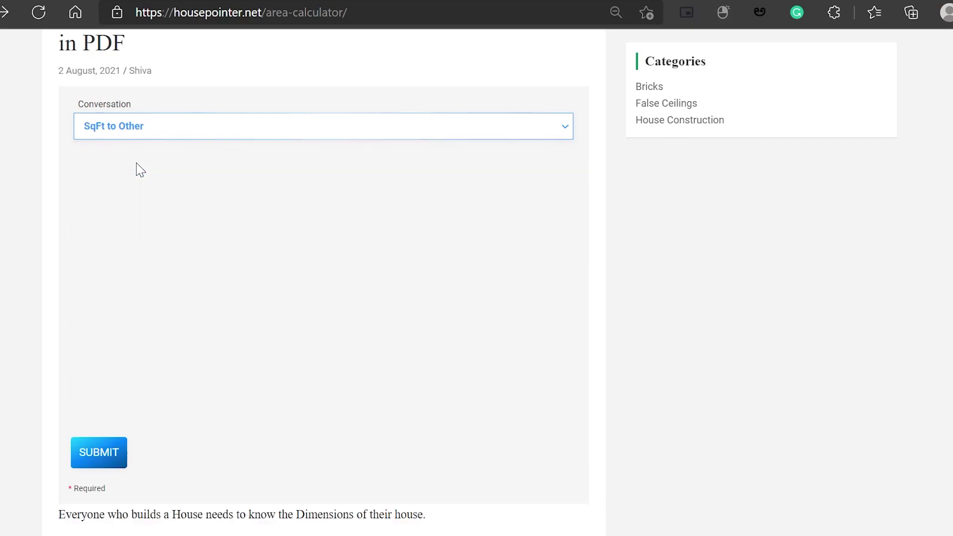
left_click_drag(80, 159, 106, 161)
left_click(115, 180)
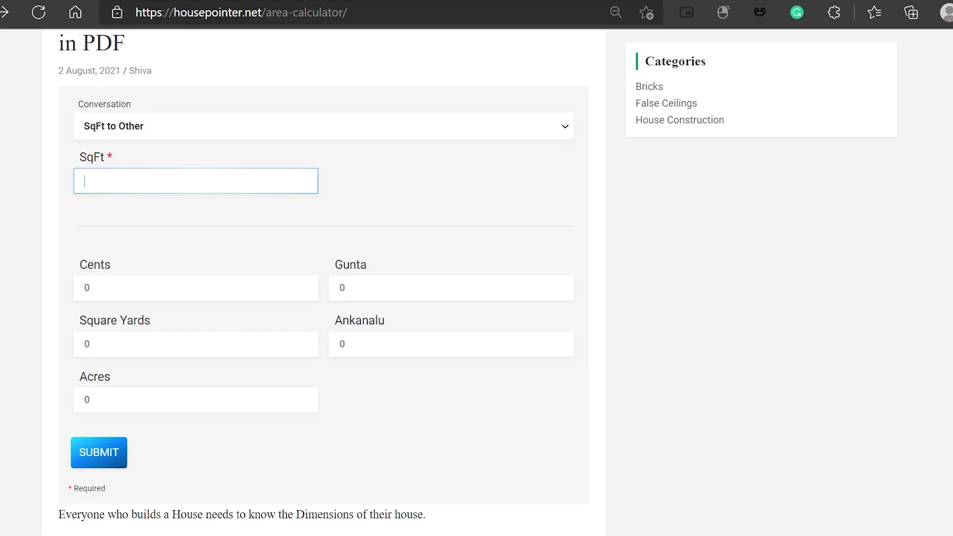
type("10")
type("89")
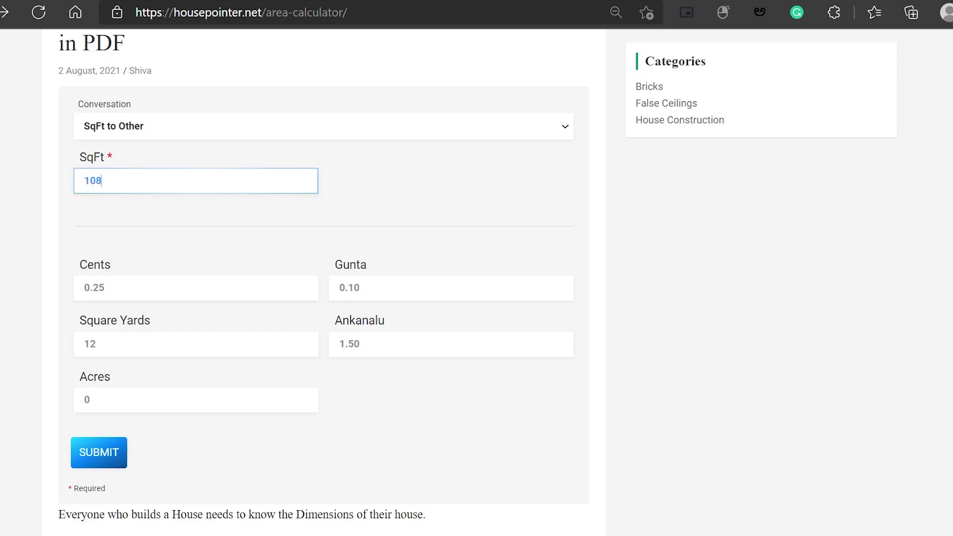
left_click(116, 213)
Examine the Cents, Gunta, Square Yards, Ankanalu and Acres results by highlighting each converted value
left_click_drag(105, 288, 83, 303)
left_click_drag(380, 292, 339, 290)
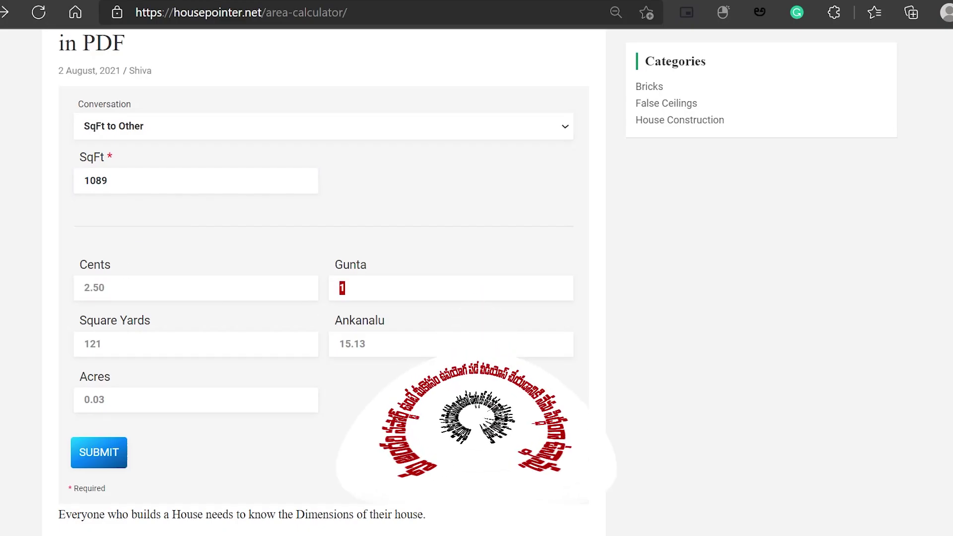
double_click(92, 344)
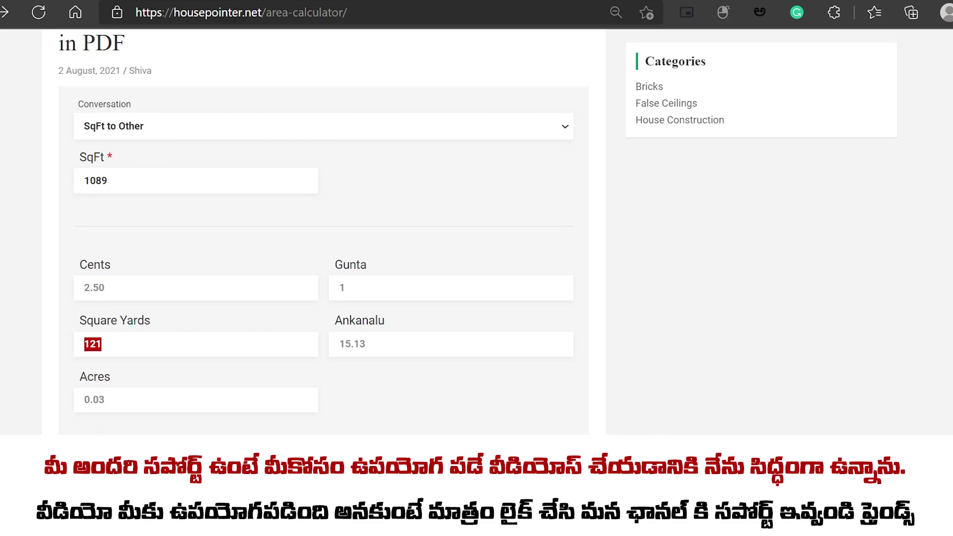
double_click(352, 345)
double_click(94, 399)
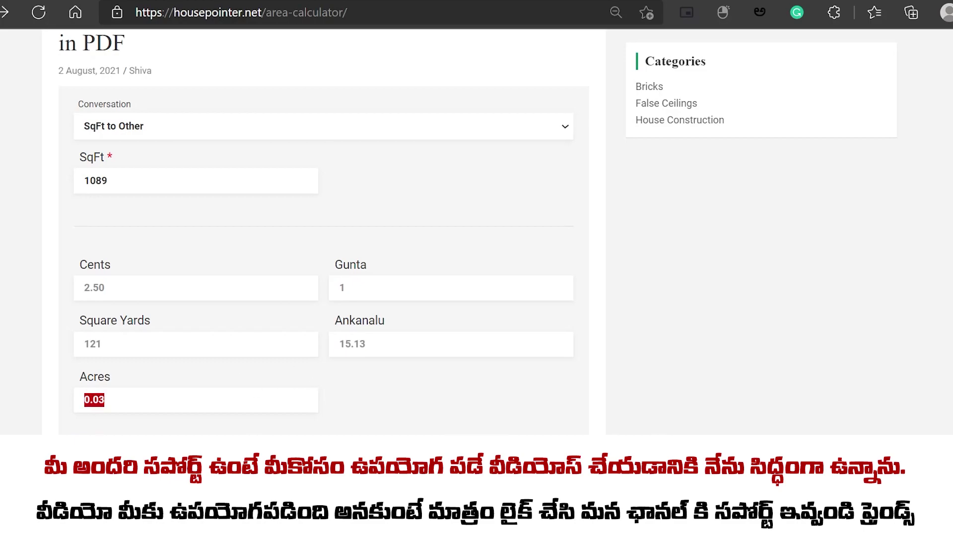
left_click(60, 426)
Switch the conversion to Gunta to Other and enter 5 as the Gunta value
left_click(158, 137)
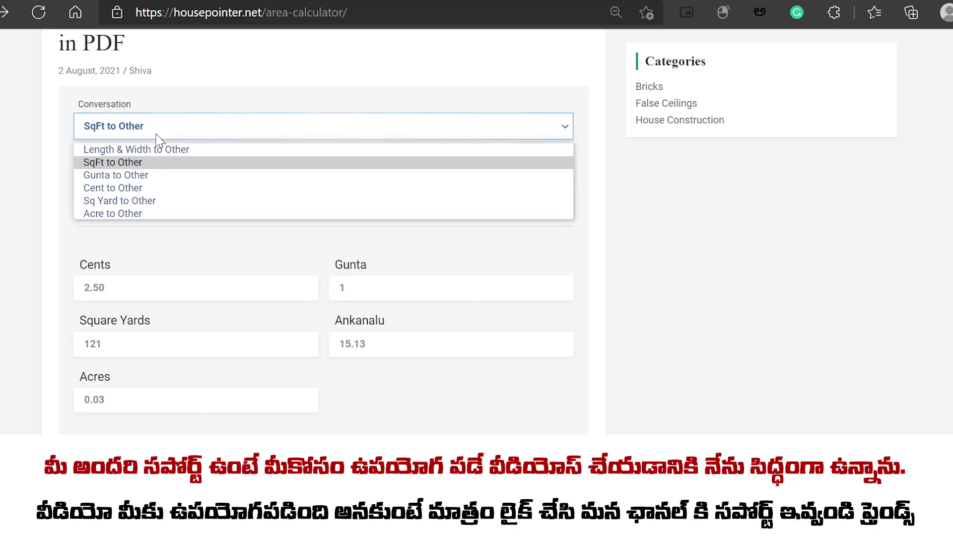
left_click(149, 175)
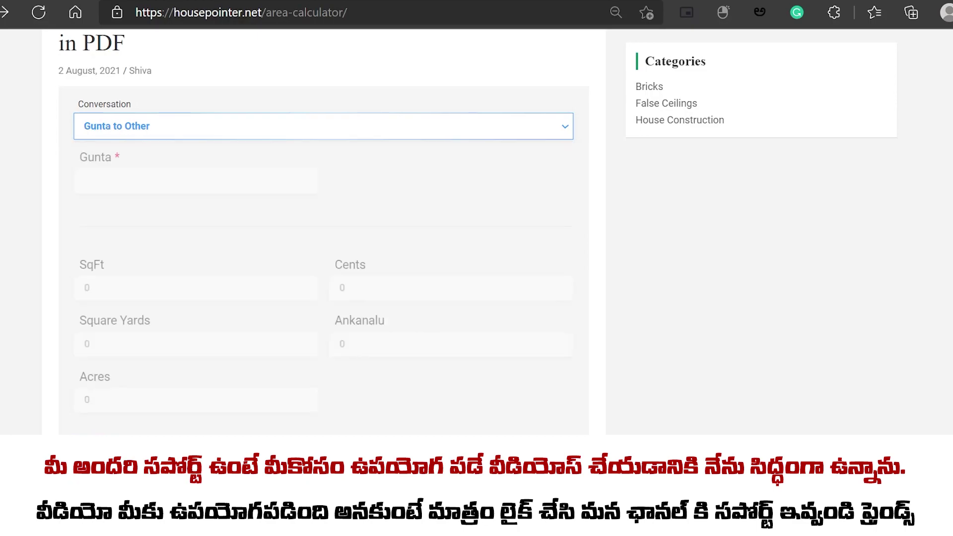
left_click(149, 181)
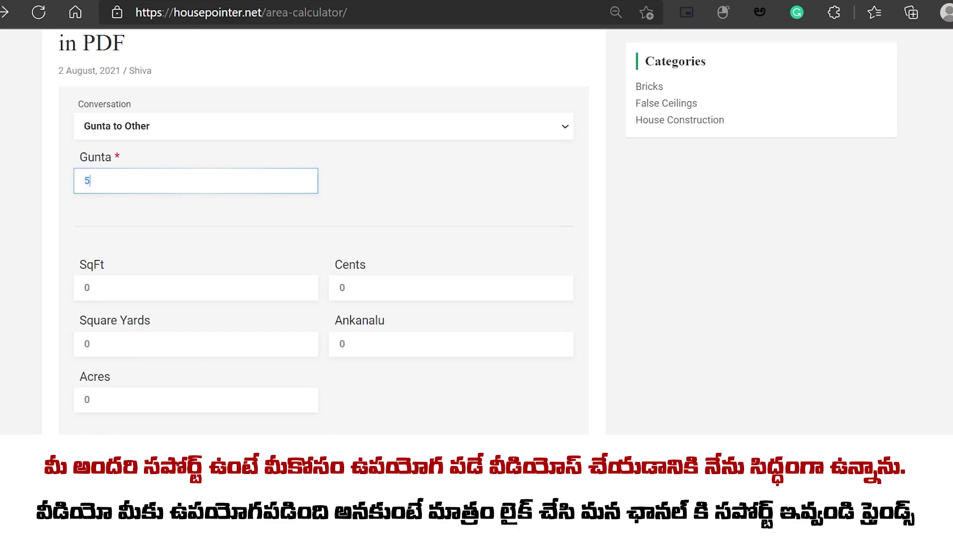
Examine the SqFt, Cents, Ankanalu, Square Yards and Acres results of the gunta conversion by highlighting each value
left_click_drag(112, 288, 84, 288)
left_click_drag(370, 288, 323, 305)
left_click_drag(370, 344, 329, 362)
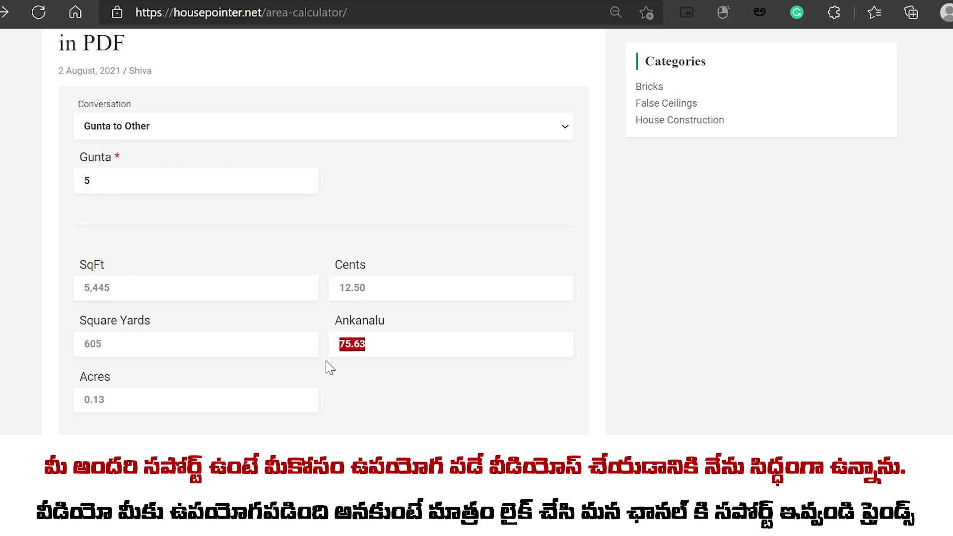
left_click_drag(105, 344, 78, 350)
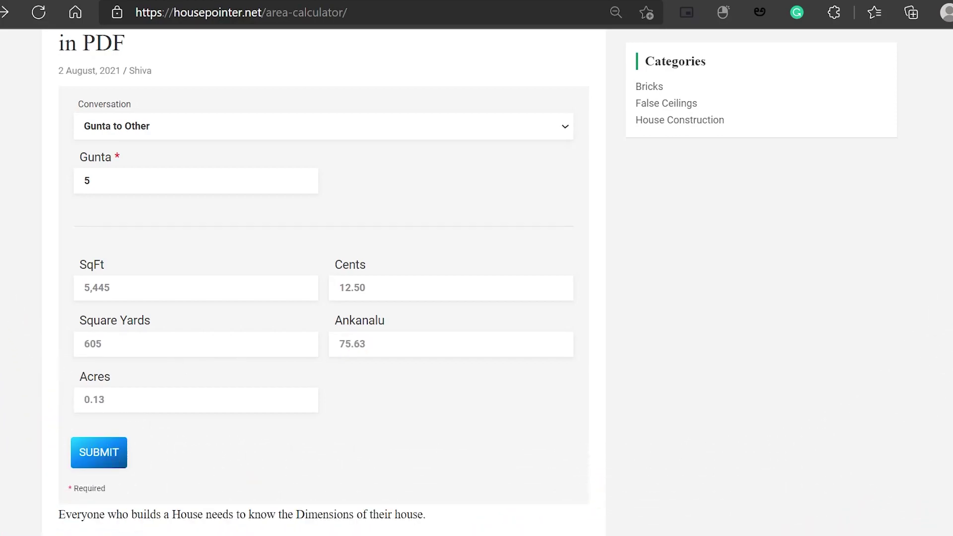
left_click_drag(105, 400, 74, 419)
left_click(314, 434)
Switch the conversion to Acre to Other and enter 2 as the Acres value
left_click(143, 131)
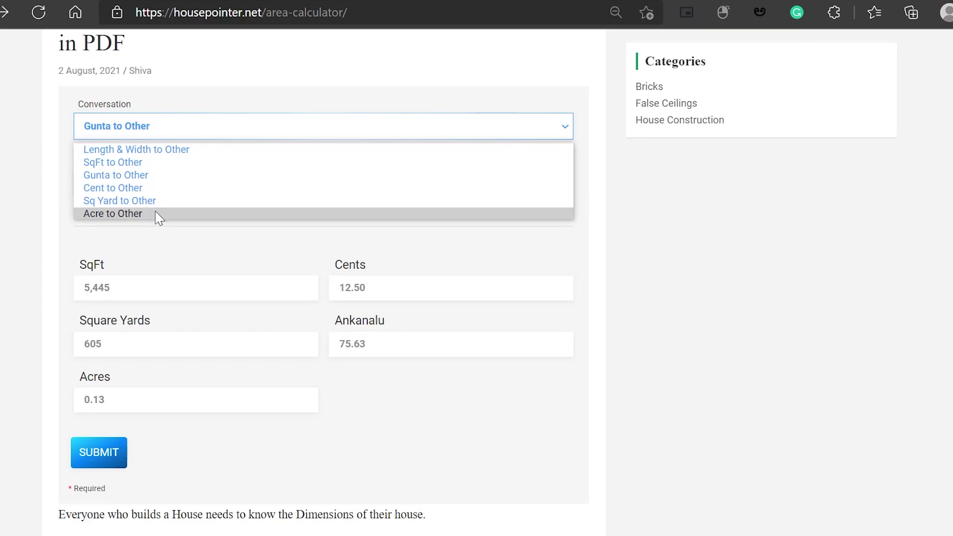
left_click(159, 215)
key("Tab")
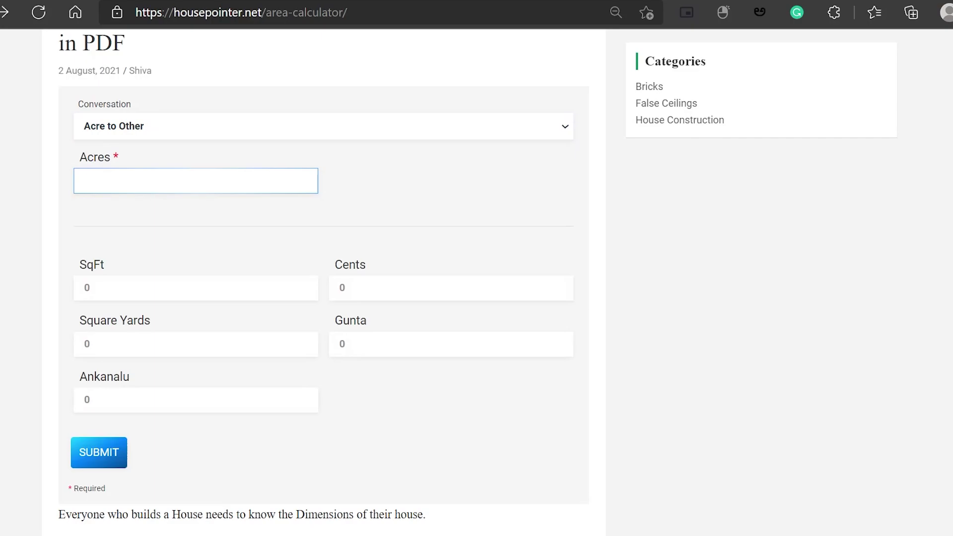
type("2")
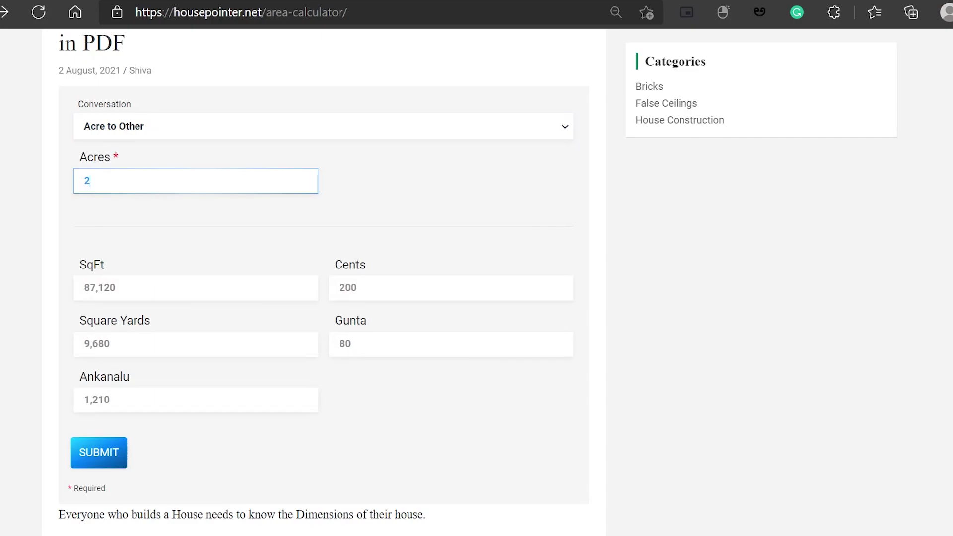
Examine the SqFt, Cents, Square Yards, Gunta and Ankanalu results of the acre conversion by highlighting each value
left_click_drag(114, 288, 84, 288)
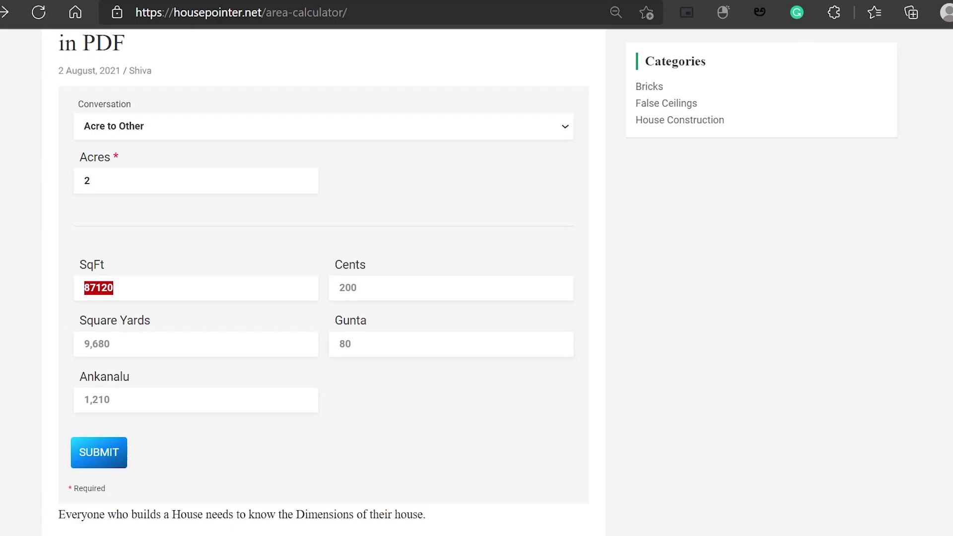
left_click_drag(359, 288, 322, 300)
left_click_drag(110, 344, 84, 344)
left_click_drag(354, 344, 324, 354)
left_click_drag(110, 400, 83, 400)
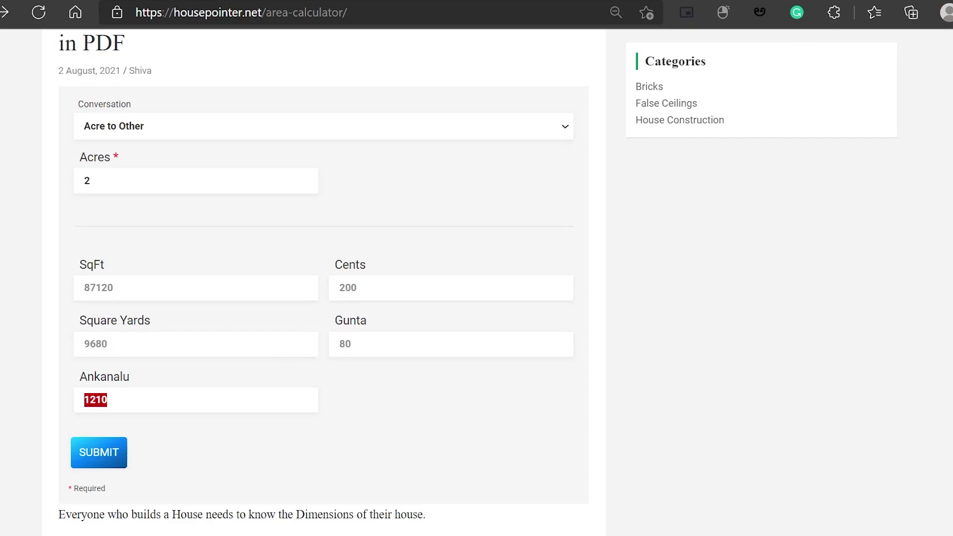
left_click(413, 425)
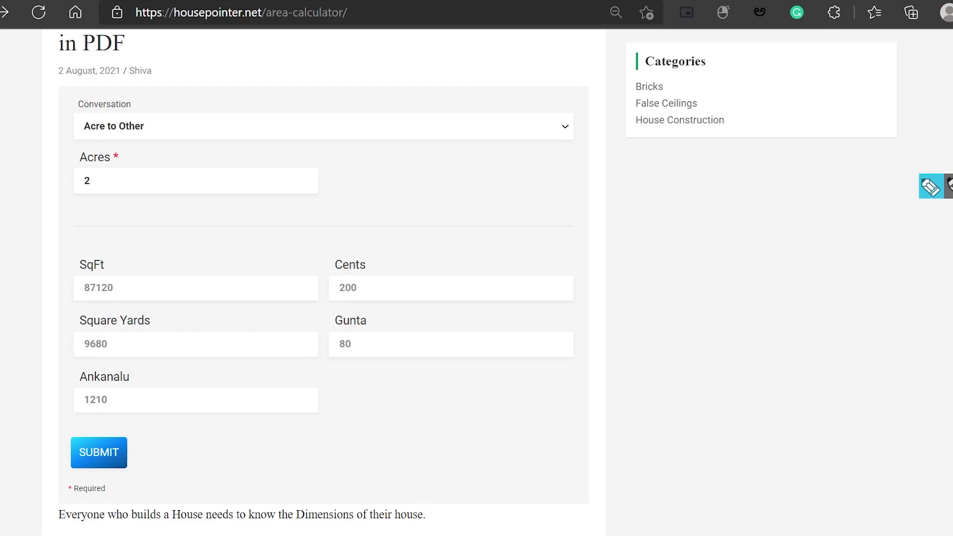
Draw an arrow pointing at the WhatsApp share icon, clear it, and mark the area beside the form's Submit button
mouse_move(172, 94)
left_mouse_down()
mouse_move(1, 161)
mouse_move(87, 169)
left_mouse_up()
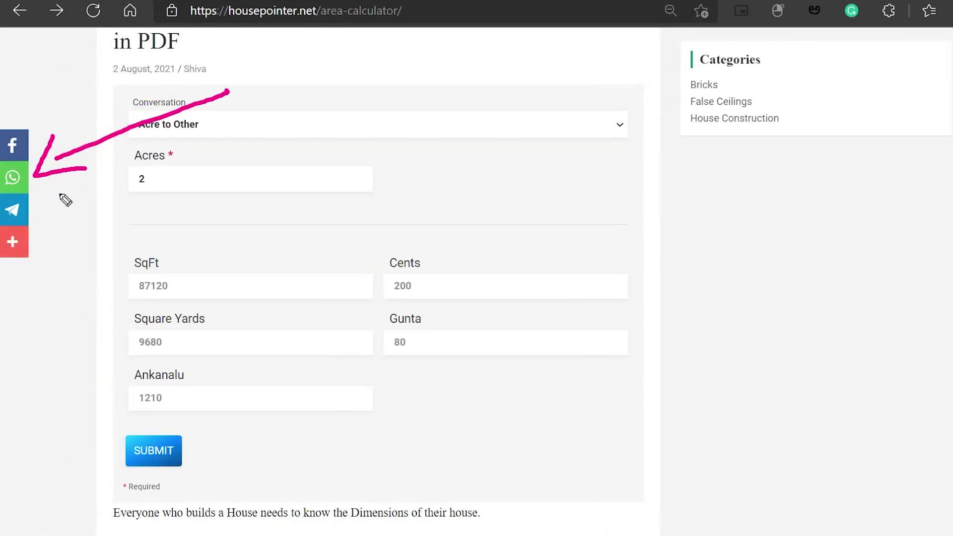
key("Escape")
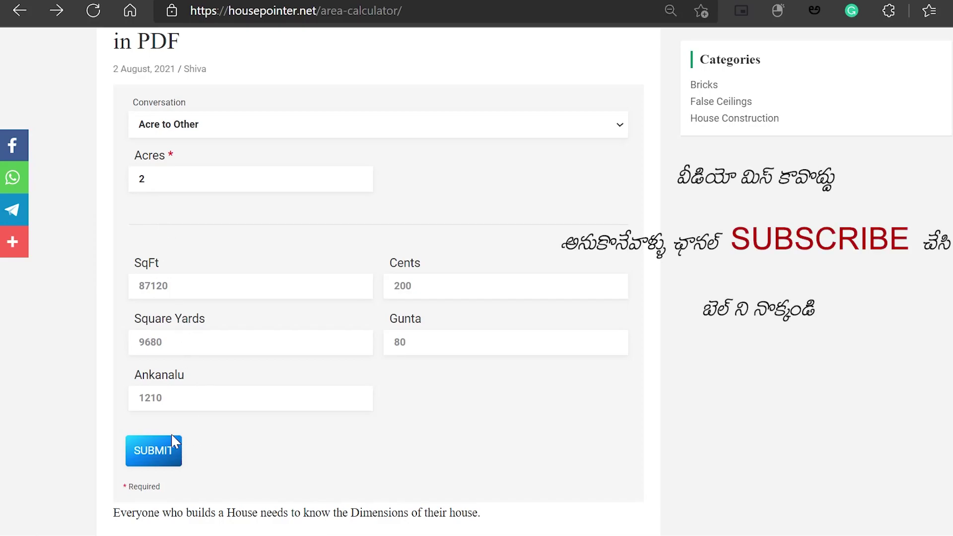
mouse_move(310, 462)
left_mouse_down()
mouse_move(191, 461)
mouse_move(186, 443)
mouse_move(251, 479)
left_mouse_up()
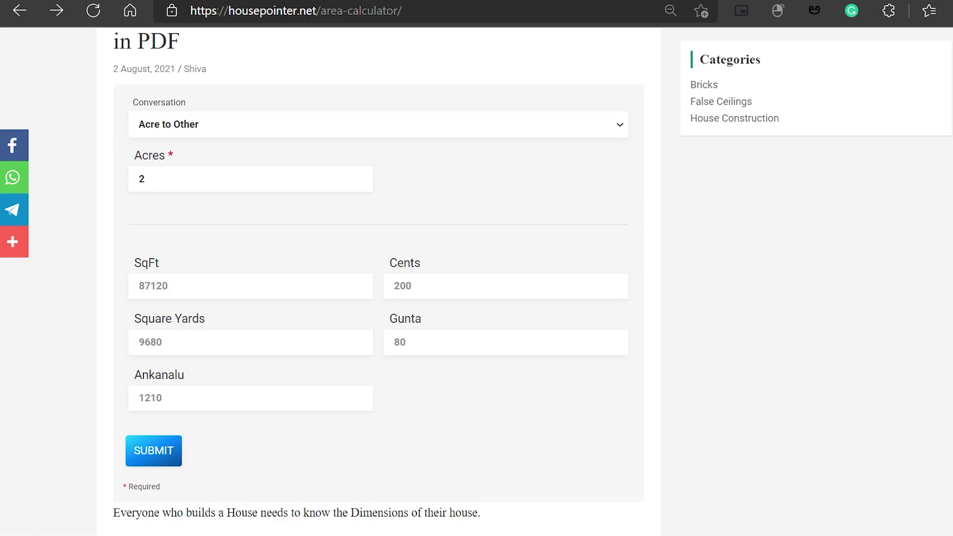
Submit the acre conversion form and open the generated PDF of the measurements, zoomed out for reading
left_click(149, 449)
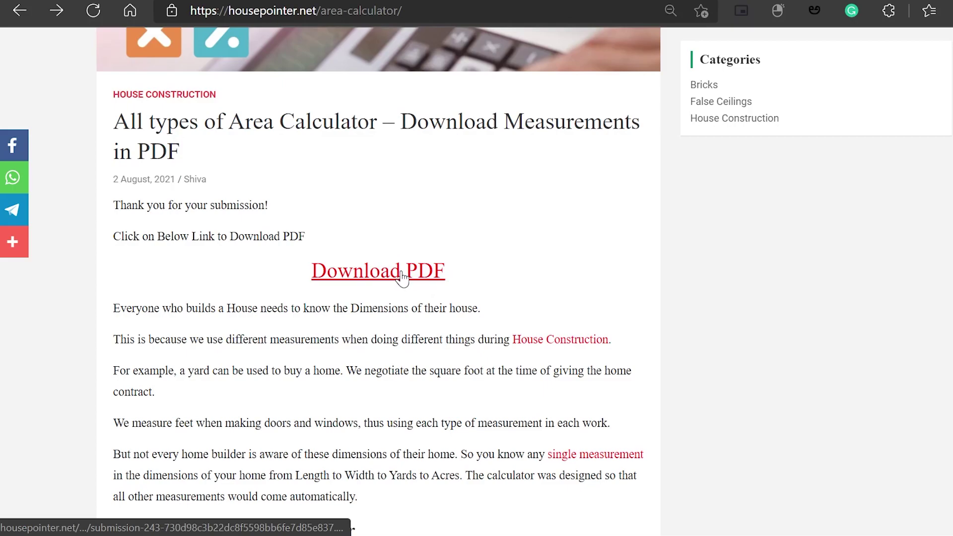
left_click(401, 277)
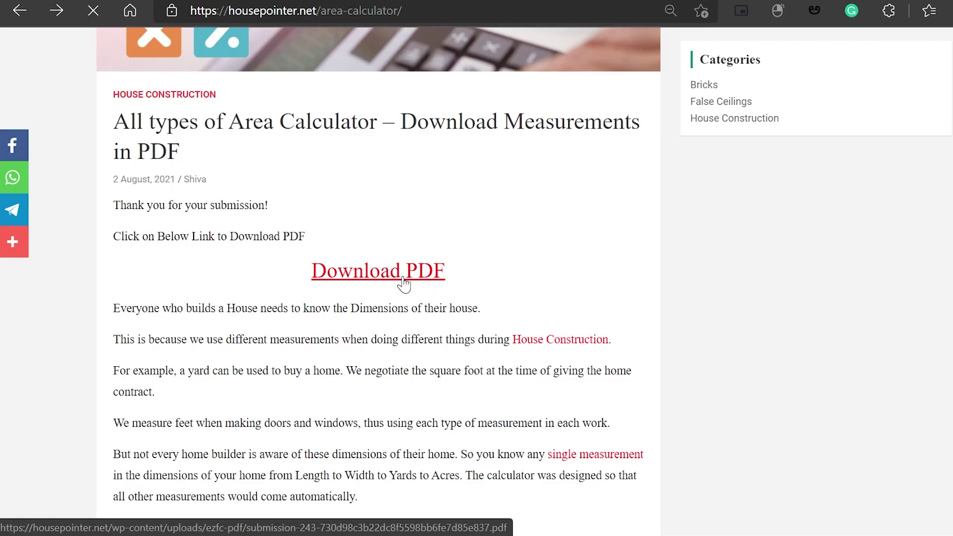
key("ctrl+minus")
key("ctrl+minus")
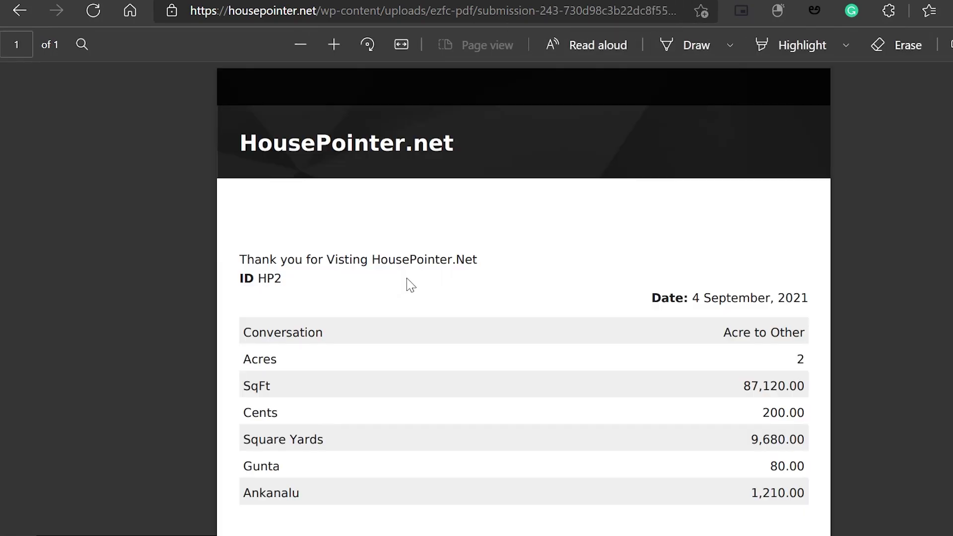
Examine the Conversation and Acres rows of the PDF's conversion table by highlighting their text
scroll(410, 284, "down", 2)
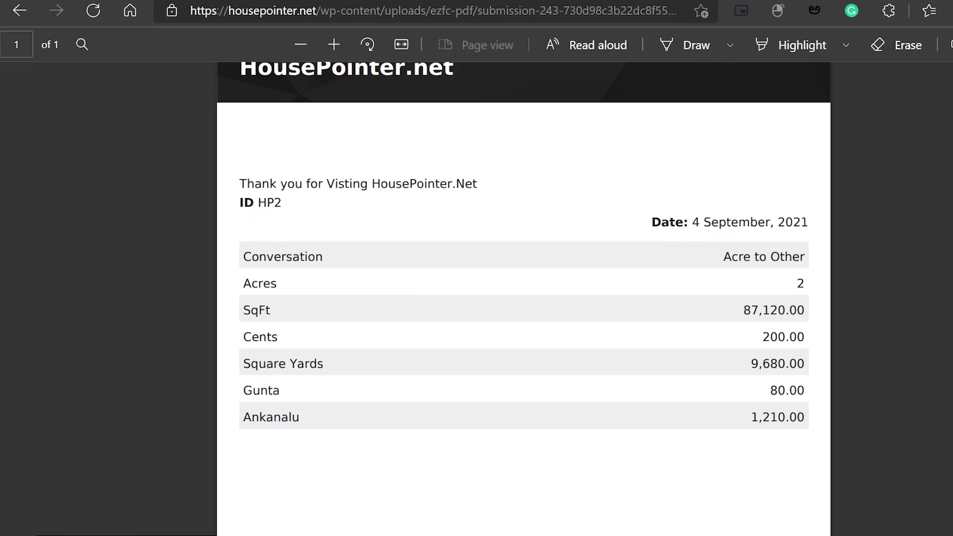
left_click_drag(243, 257, 316, 257)
left_click(767, 278)
left_click_drag(723, 257, 549, 298)
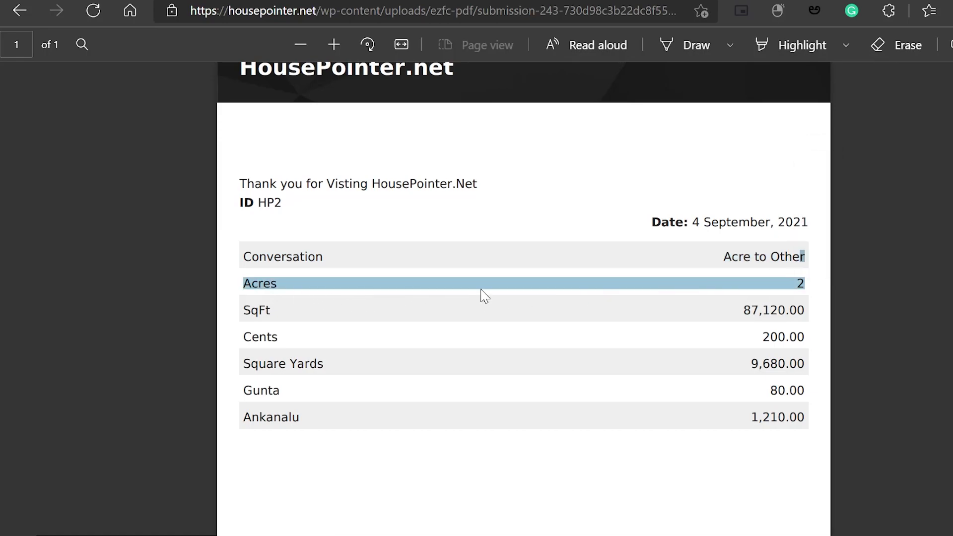
left_click(825, 291)
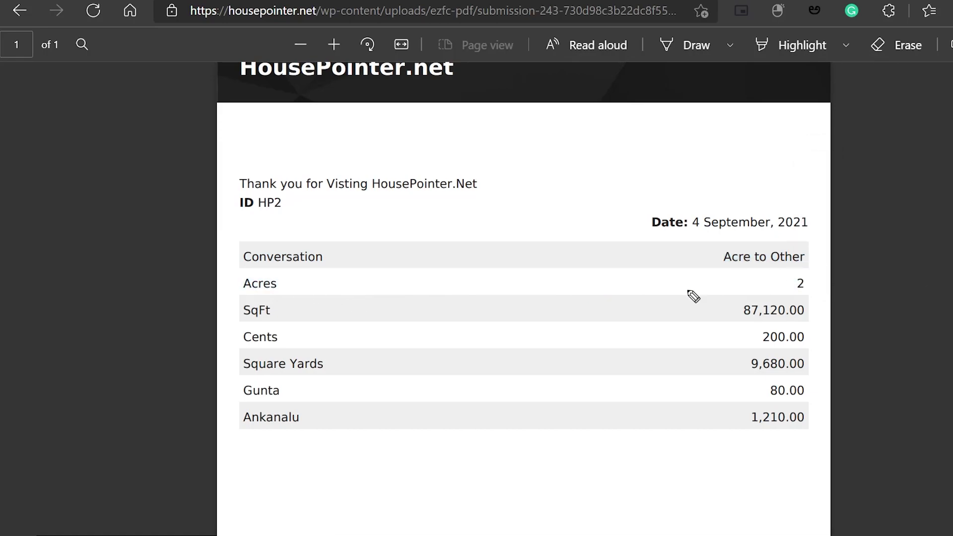
Underline the Acres value and draw pen lines from the SqFt, Cents, Square Yards, Gunta and Ankanalu labels to their values
left_click_drag(788, 293, 816, 290)
mouse_move(281, 314)
left_mouse_down()
mouse_move(723, 312)
mouse_move(716, 307)
mouse_move(726, 317)
mouse_move(710, 321)
left_mouse_up()
left_click(715, 298)
mouse_move(300, 341)
left_mouse_down()
mouse_move(613, 345)
mouse_move(756, 336)
left_mouse_up()
left_click_drag(336, 364, 739, 363)
left_click_drag(287, 396, 748, 391)
left_click_drag(311, 424, 733, 419)
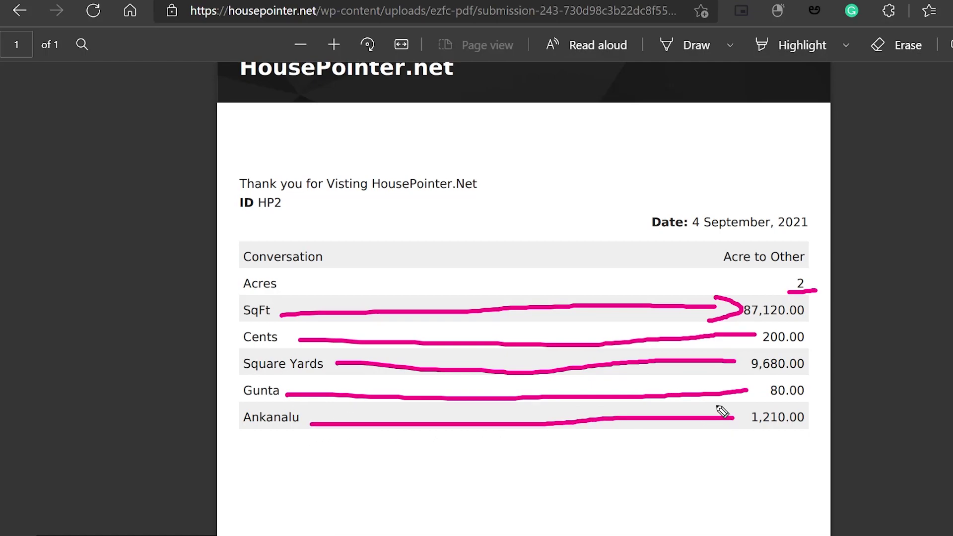
Undo all pen marks on the PDF's conversion table and leave annotation mode
key("ctrl+z")
key("ctrl+z")
key("ctrl+z")
key("ctrl+z")
key("ctrl+z")
key("ctrl+z")
key("ctrl+z")
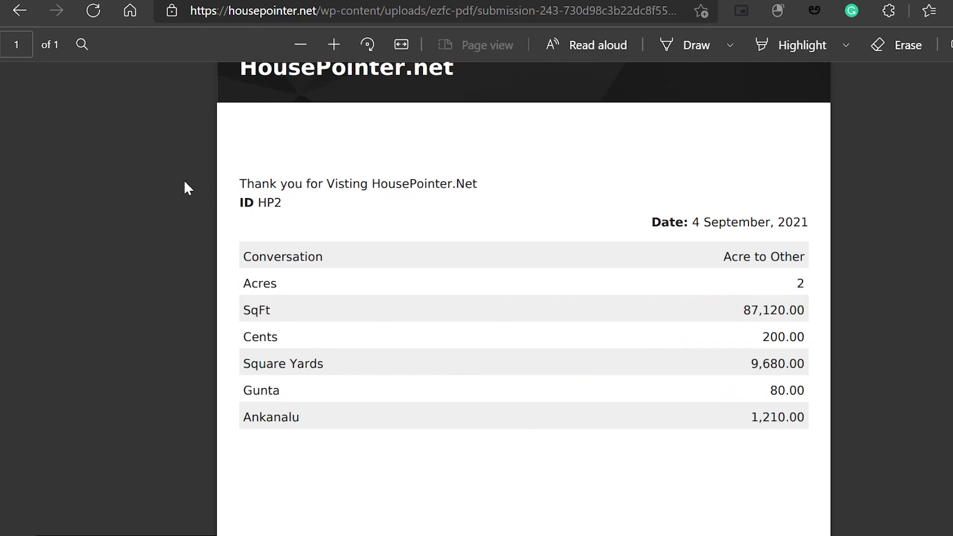
Return from the PDF to the area calculator page and bring its blank acre conversion form into view
key("alt+Left")
scroll(193, 206, "down", 3)
scroll(194, 206, "up", 3)
scroll(194, 206, "down", 2)
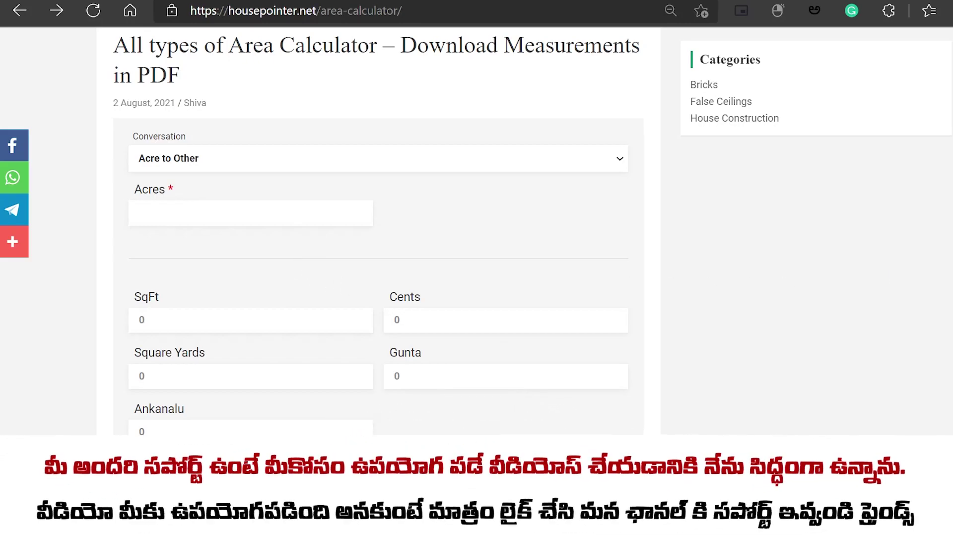
Sketch freehand notes in the blank area beside the calculator, including a circled 1000, and clear the pen marks
mouse_move(767, 223)
left_mouse_down()
mouse_move(762, 300)
mouse_move(813, 282)
left_mouse_up()
left_click(805, 242)
left_click_drag(830, 226, 855, 320)
left_click_drag(847, 273, 876, 242)
left_click_drag(824, 283, 889, 285)
mouse_move(909, 271)
left_mouse_down()
mouse_move(920, 245)
mouse_move(951, 263)
left_mouse_up()
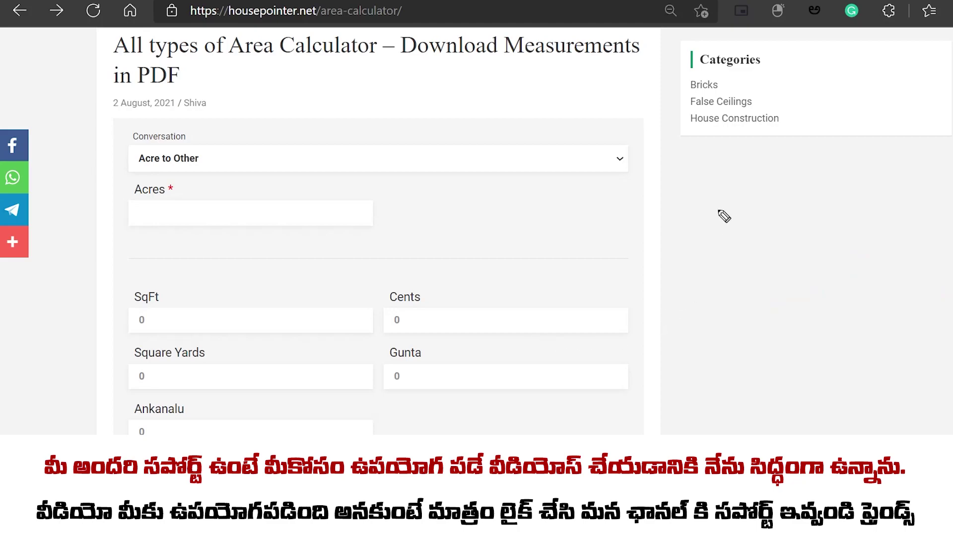
mouse_move(738, 185)
left_mouse_down()
mouse_move(751, 201)
mouse_move(807, 174)
mouse_move(763, 160)
left_mouse_up()
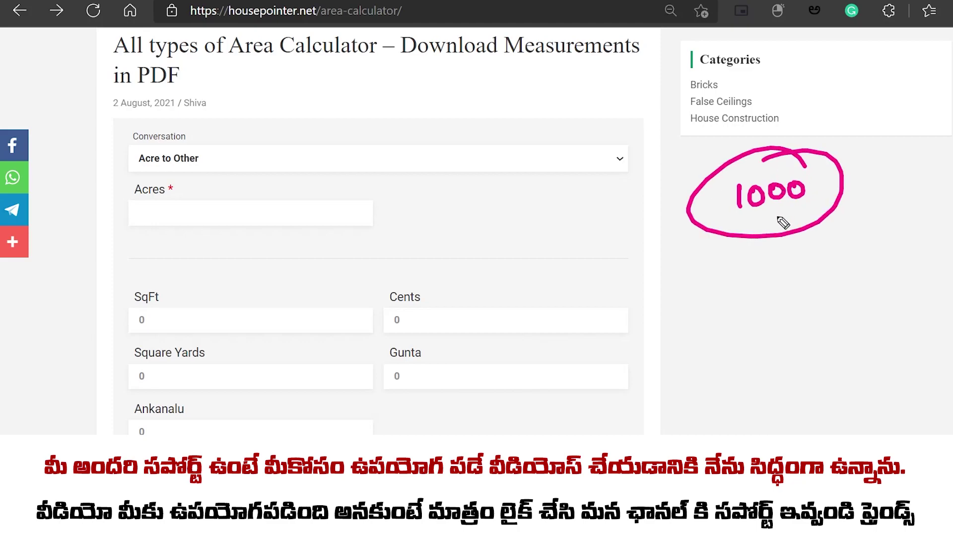
key("e")
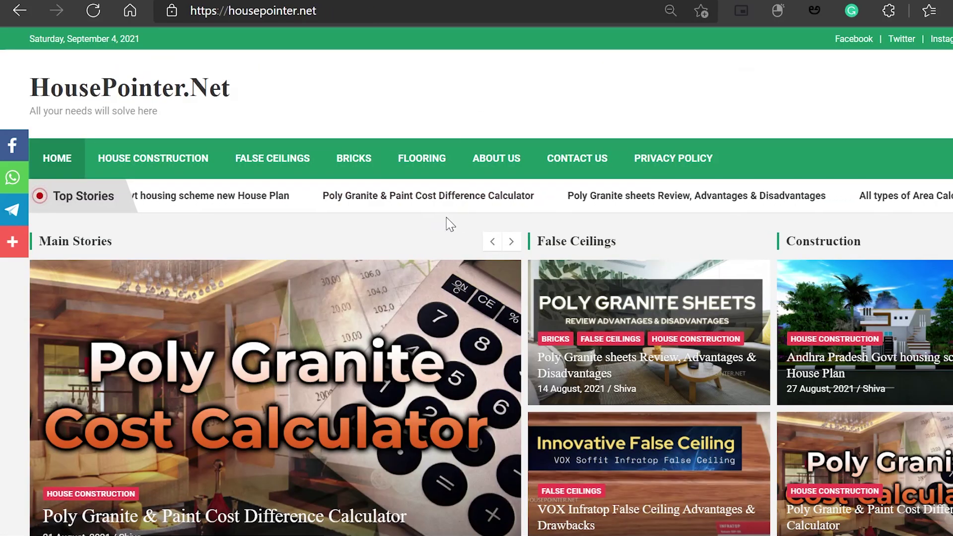
Examine the HousePointer.Net home page's main stories, popular stories and article cards, and highlight the site title and tagline
scroll(447, 221, "down", 2)
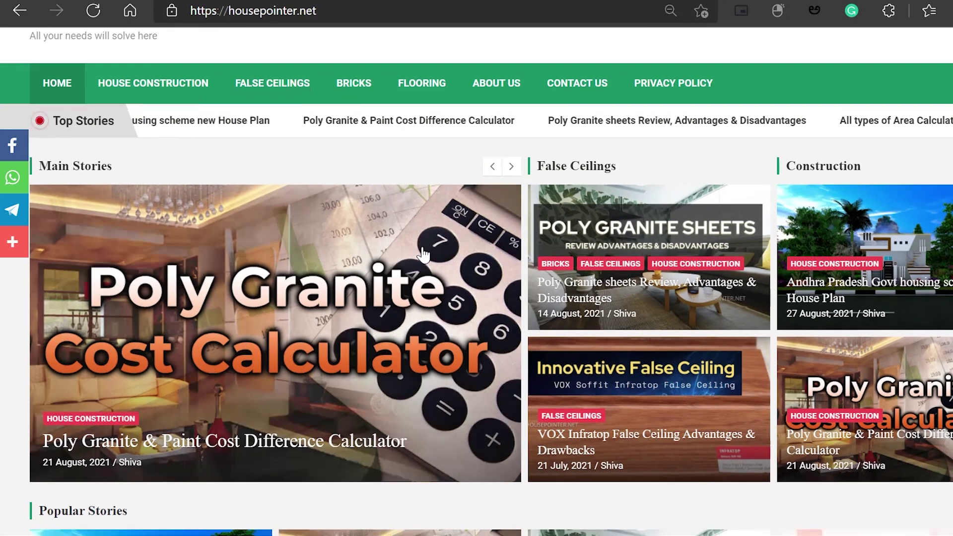
scroll(419, 248, "down", 1)
scroll(416, 244, "down", 2)
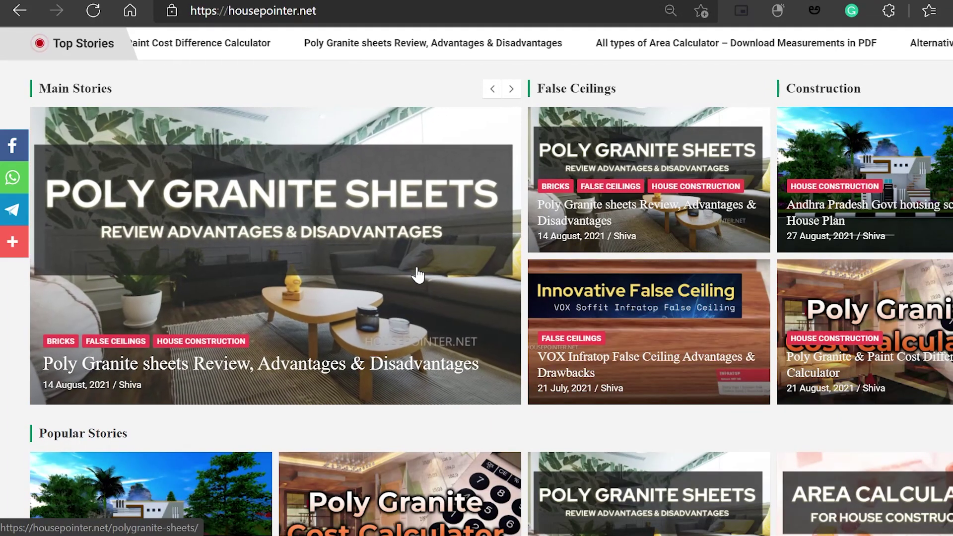
scroll(431, 379, "down", 2)
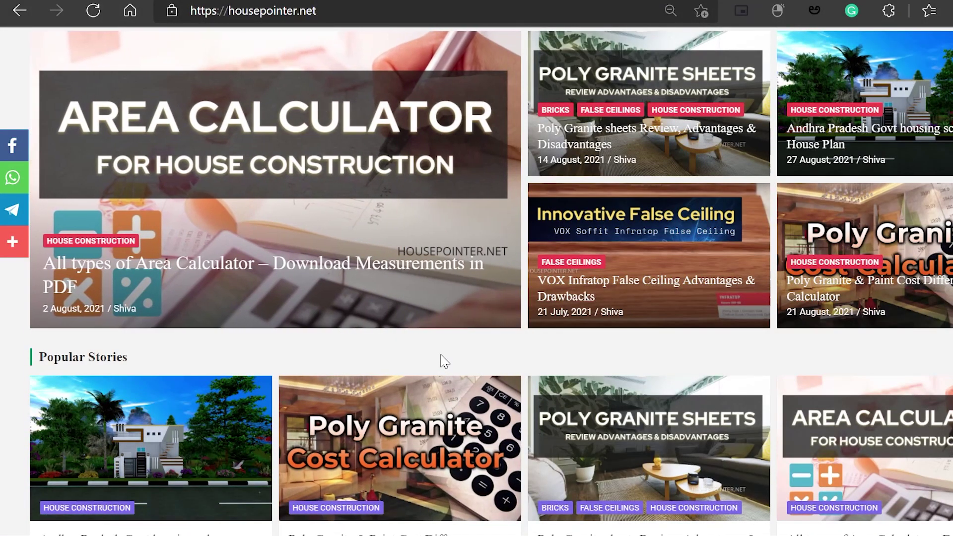
scroll(445, 361, "down", 8)
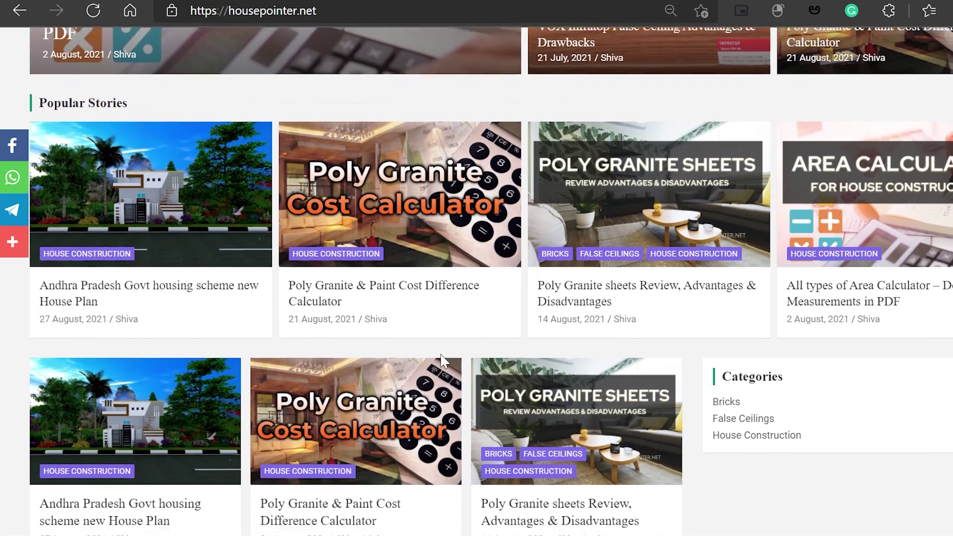
scroll(444, 362, "down", 10)
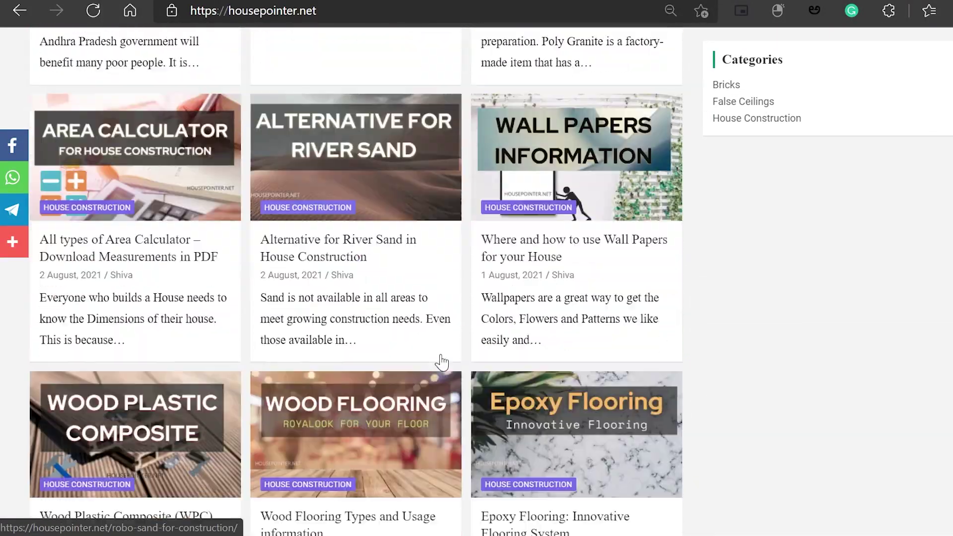
scroll(442, 363, "down", 4)
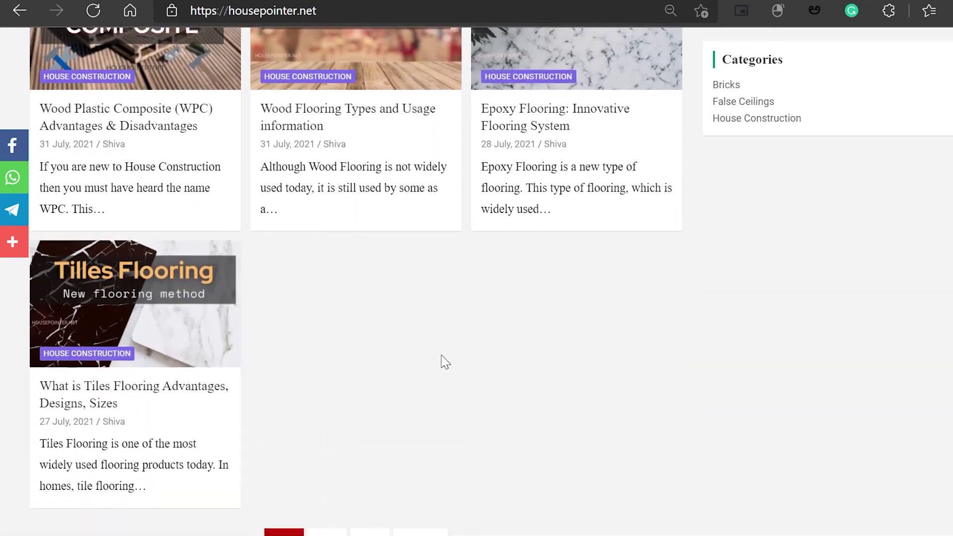
scroll(446, 363, "up", 20)
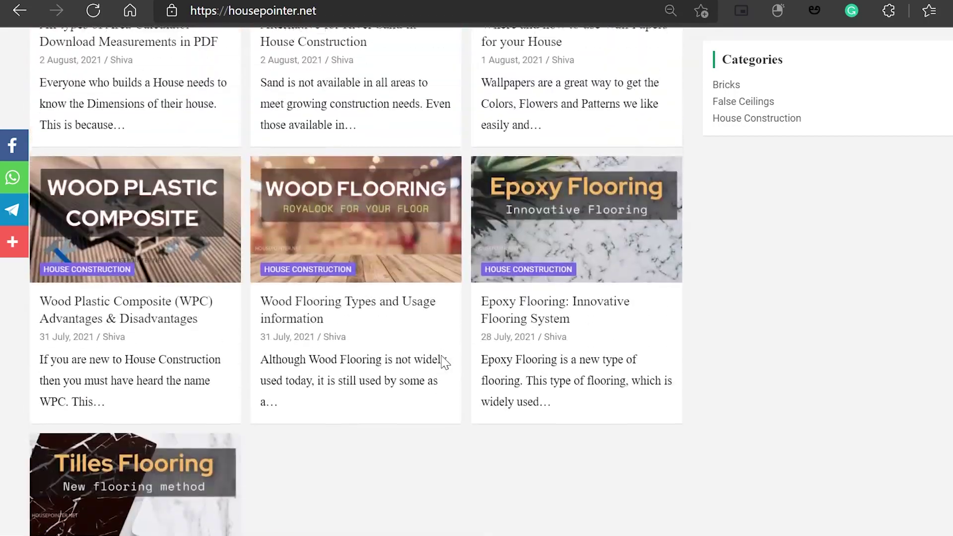
scroll(446, 363, "up", 4)
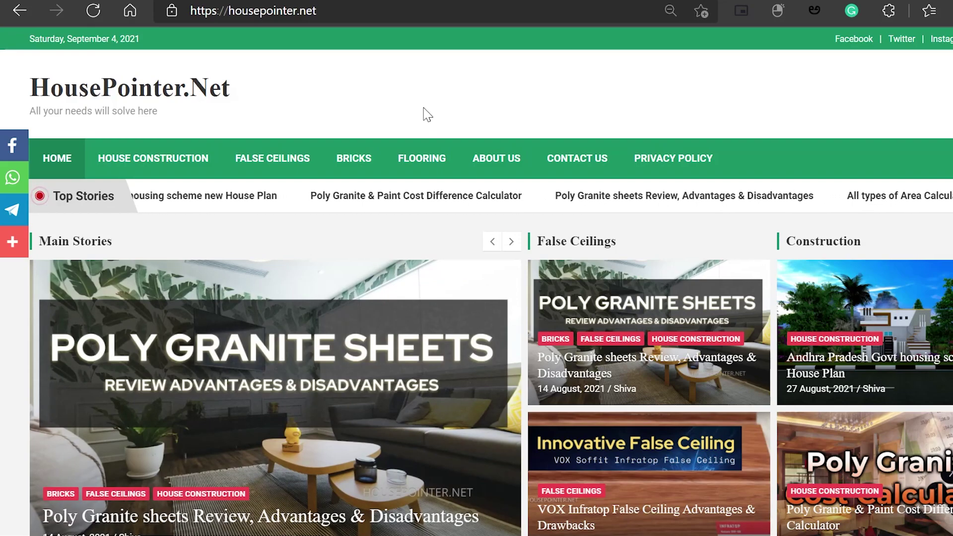
left_click_drag(234, 85, 30, 112)
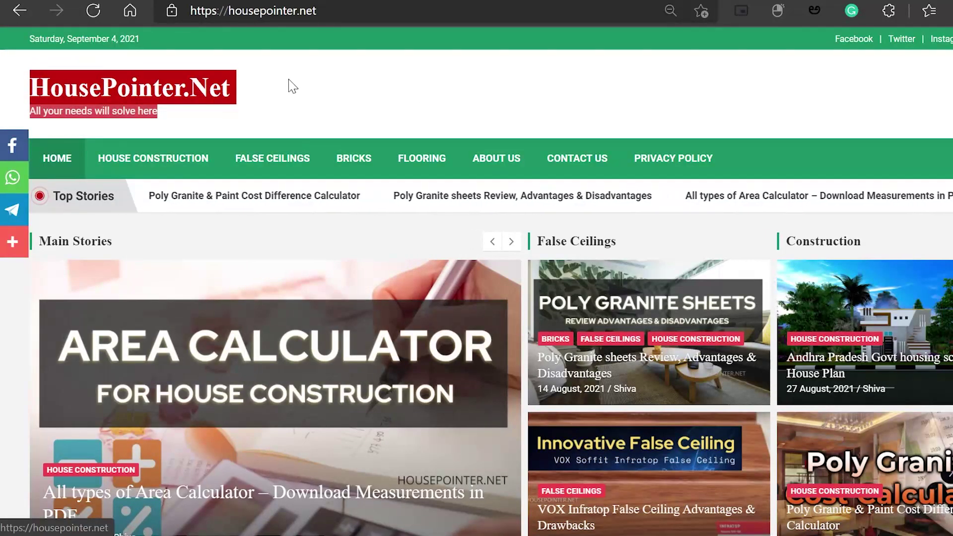
left_click(295, 96)
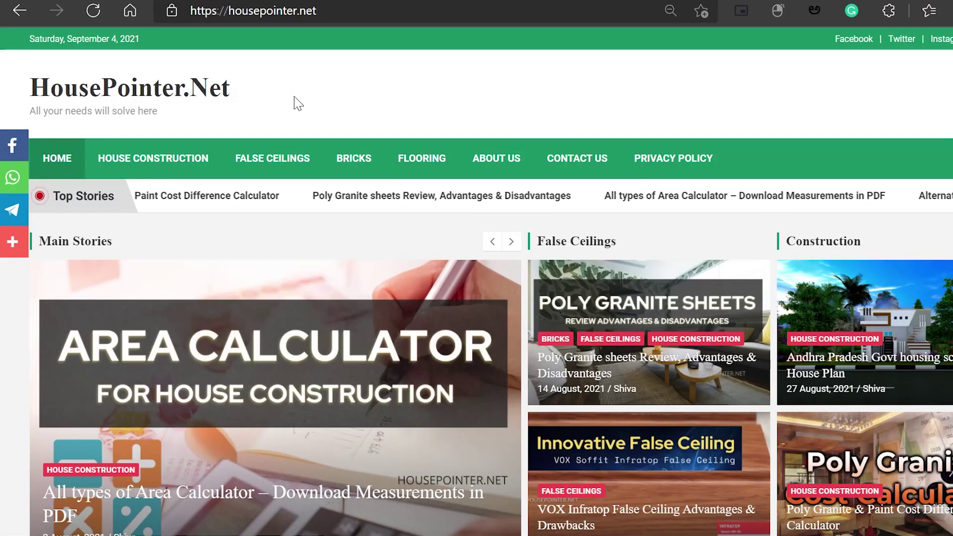